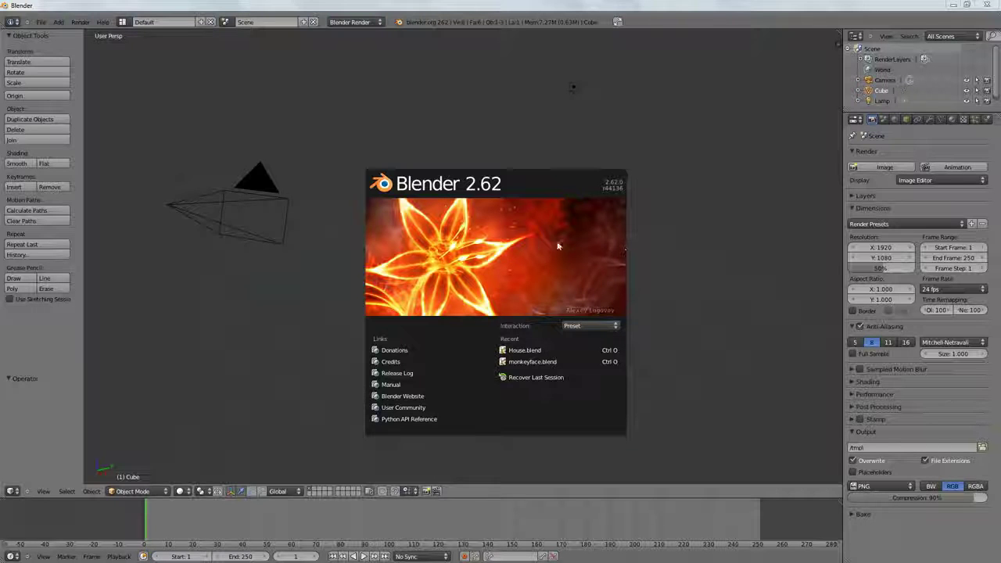
# - Dismiss the splash screen and add a Monkey mesh at the 3D cursor beside the default cube
pyautogui.click(479, 249)
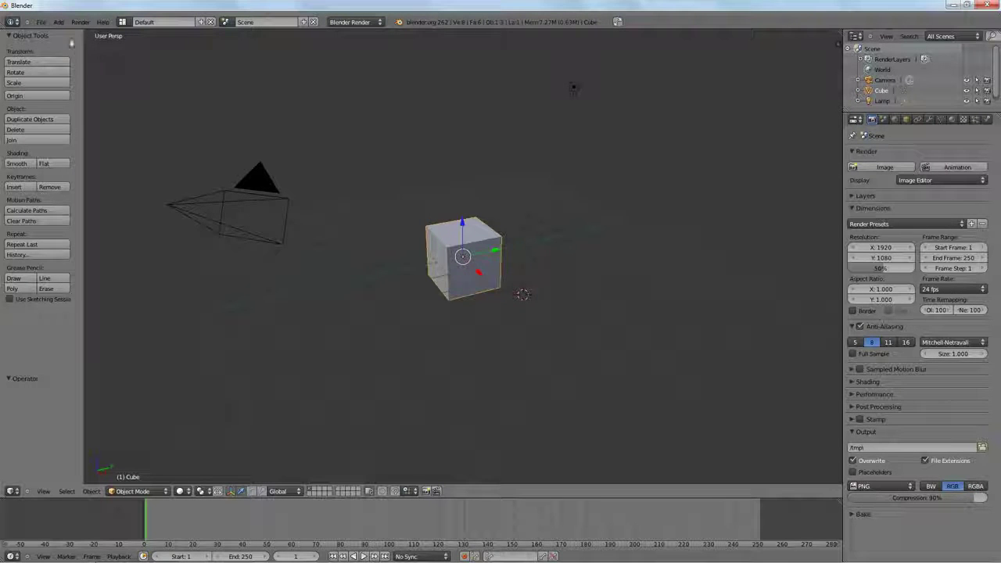
pyautogui.click(59, 22)
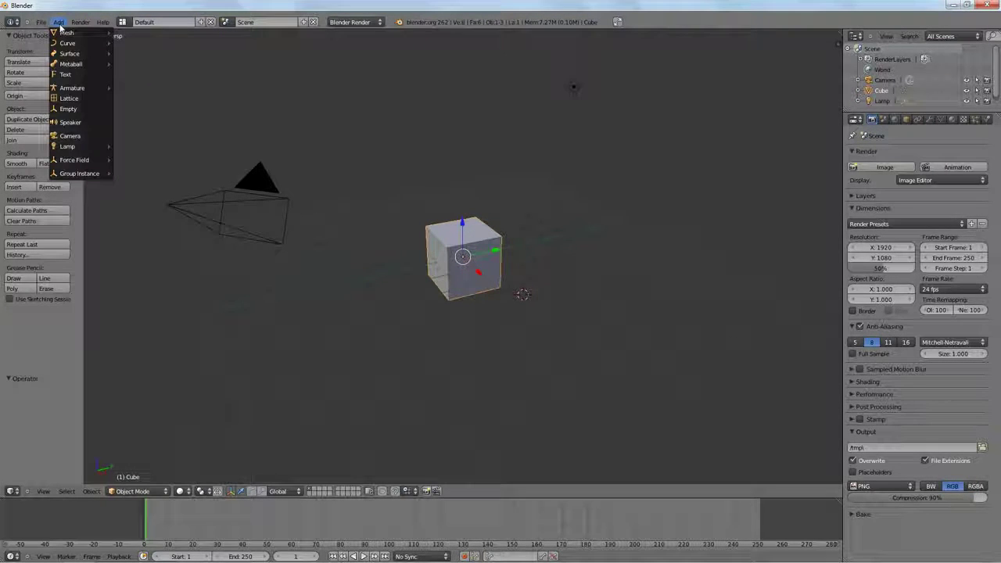
pyautogui.moveTo(65, 36)
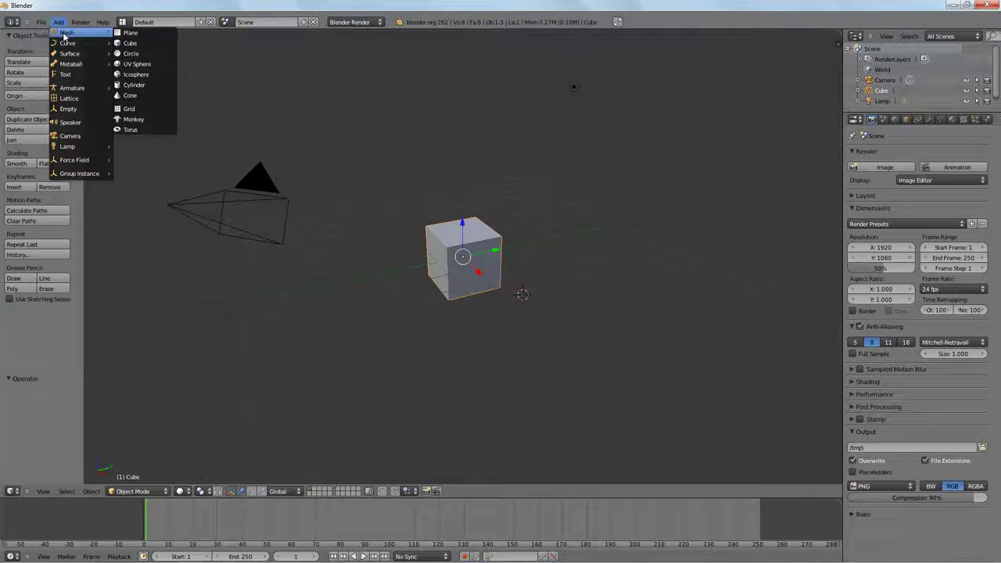
pyautogui.click(142, 121)
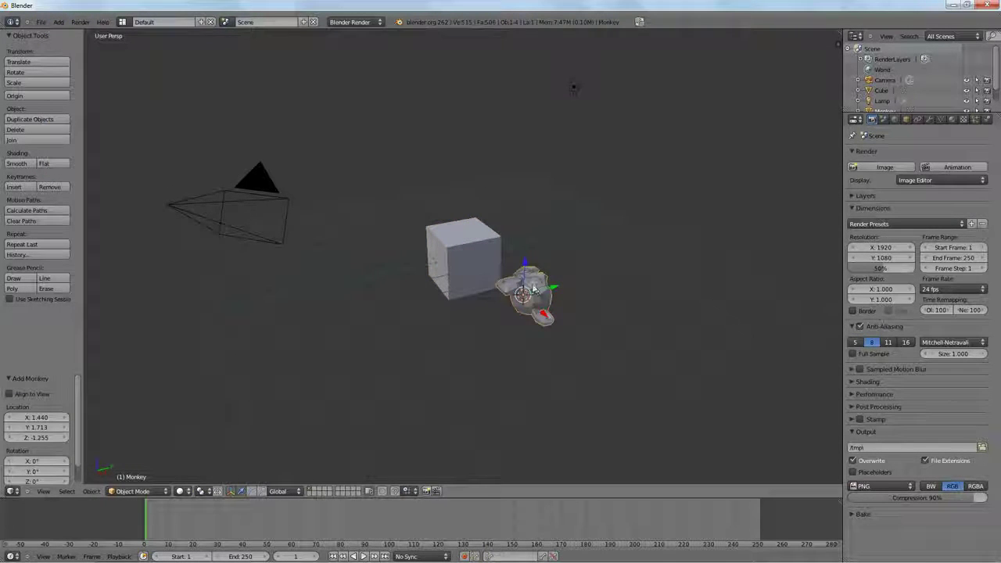
pyautogui.press('g')
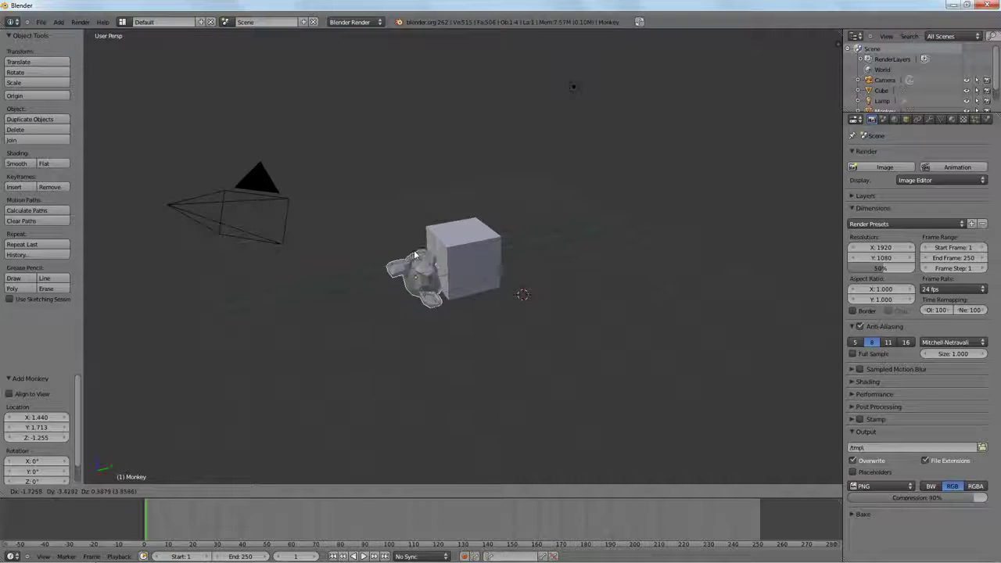
pyautogui.click(531, 282)
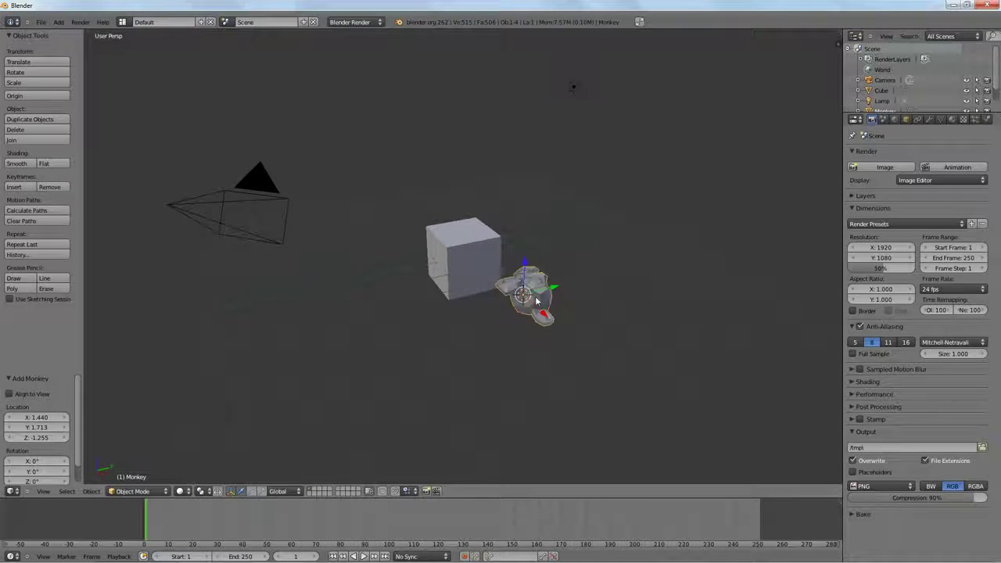
# - Delete all of the monkey's vertices in Edit Mode
pyautogui.scroll(5, 610, 313)
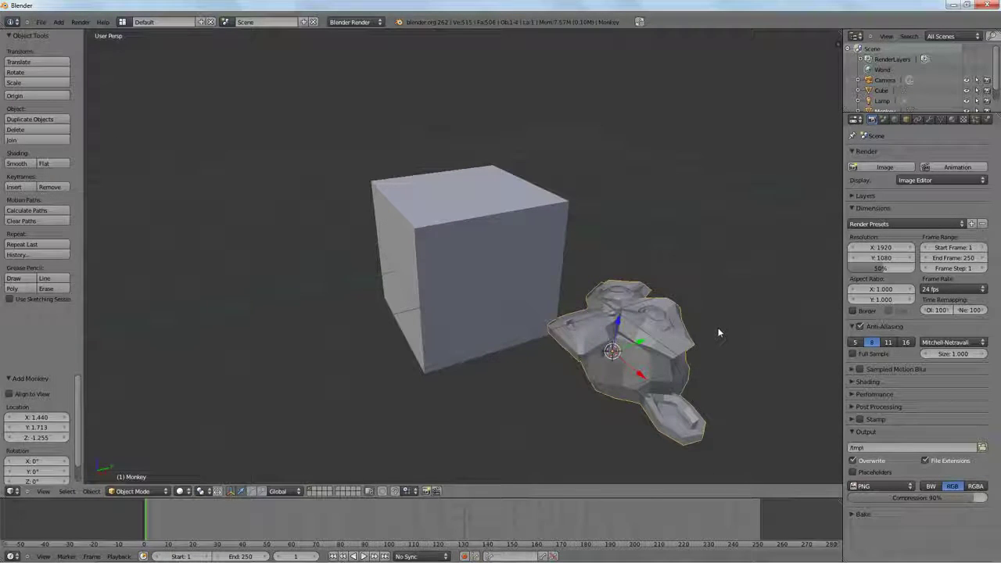
pyautogui.moveTo(747, 310); pyautogui.dragTo(668, 283, button='middle')
pyautogui.moveTo(675, 324)
pyautogui.mouseDown(button='middle')
pyautogui.moveTo(678, 306)
pyautogui.moveTo(603, 310)
pyautogui.moveTo(586, 300)
pyautogui.moveTo(584, 286)
pyautogui.moveTo(623, 270)
pyautogui.moveTo(634, 292)
pyautogui.moveTo(579, 289)
pyautogui.moveTo(592, 328)
pyautogui.moveTo(637, 304)
pyautogui.moveTo(689, 312)
pyautogui.mouseUp(button='middle')
pyautogui.press('Tab')
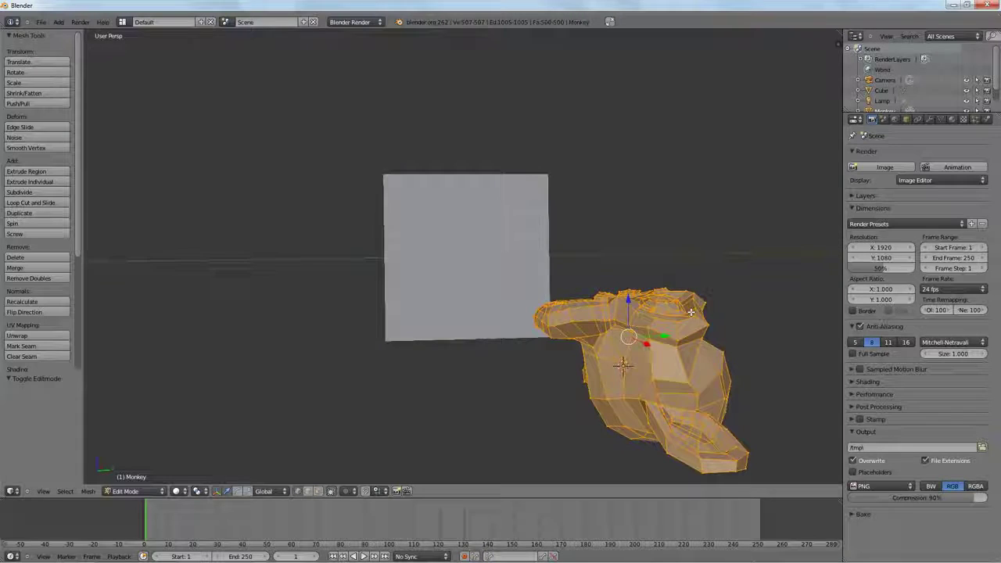
pyautogui.press('x')
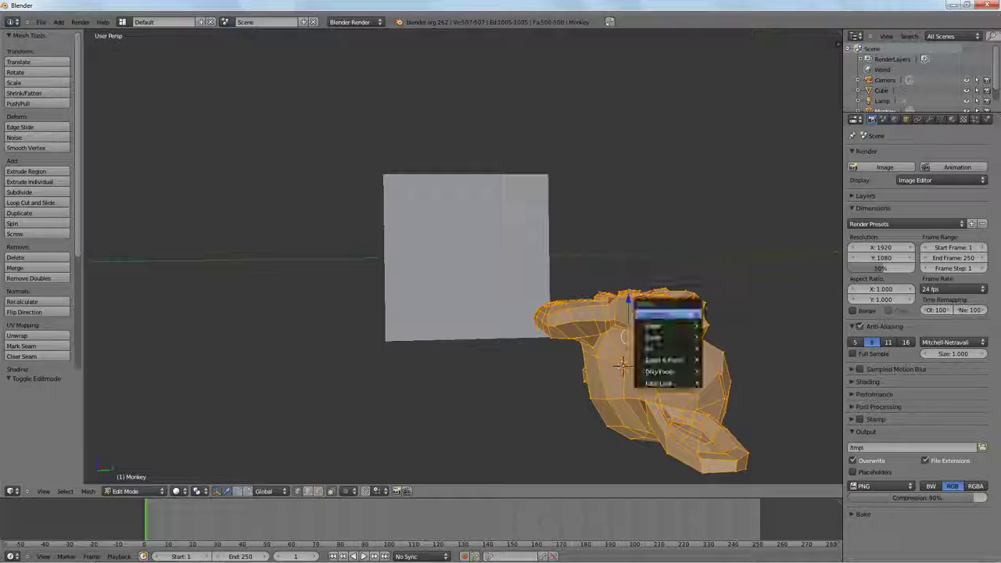
pyautogui.click(679, 314)
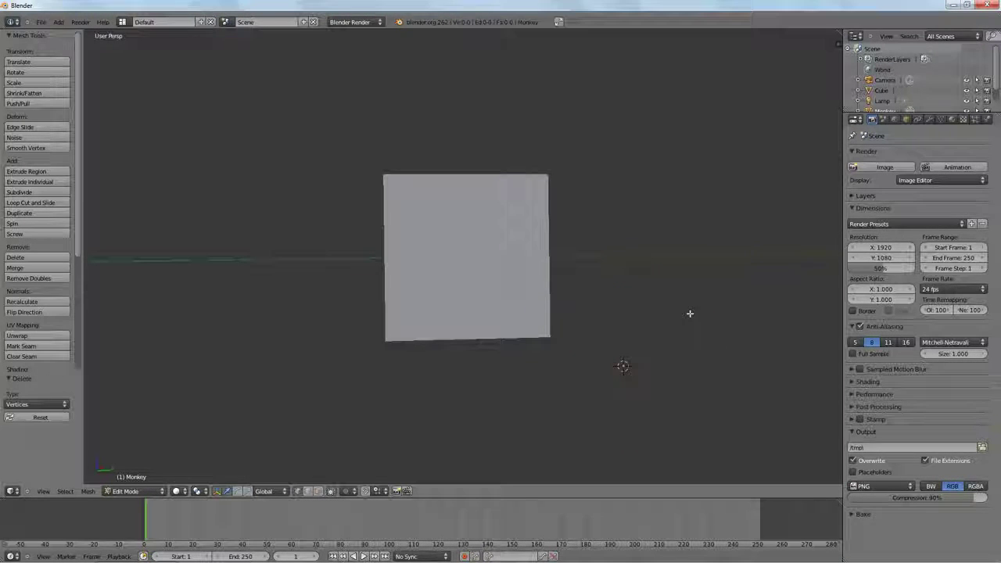
pyautogui.scroll(-4, 596, 309)
pyautogui.moveTo(556, 291); pyautogui.dragTo(562, 310, button='middle')
pyautogui.scroll(2, 563, 310)
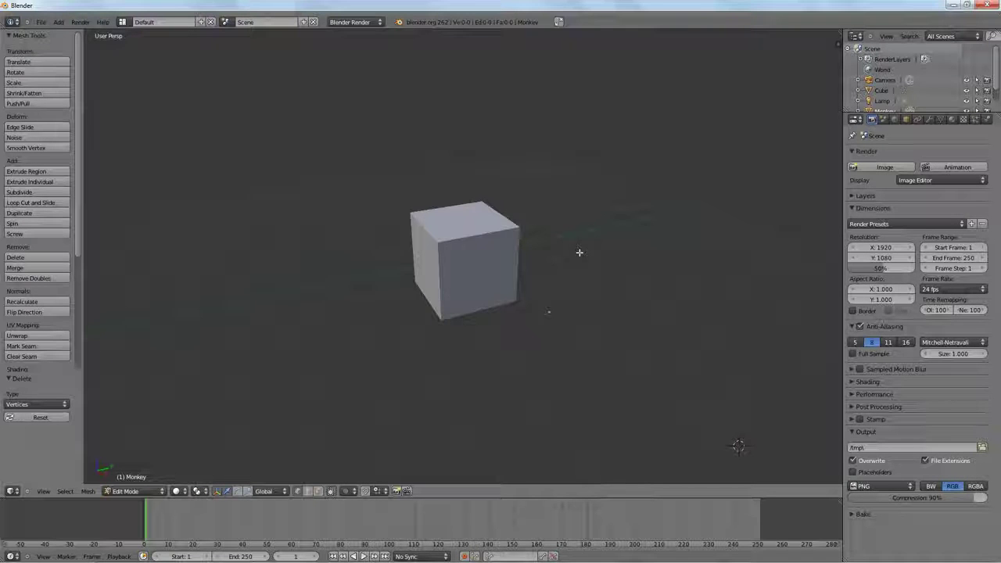
pyautogui.hotkey('alt', 'F11')
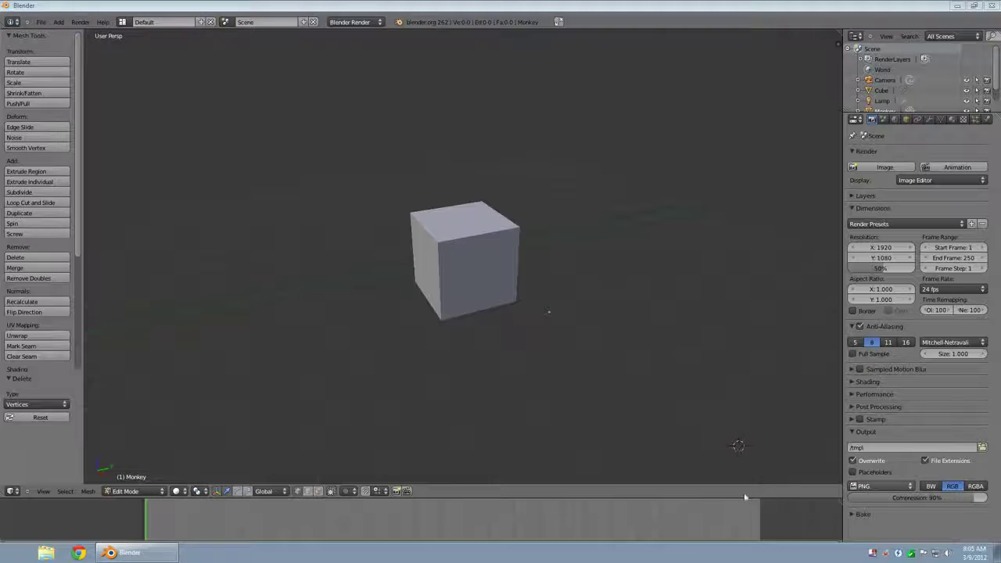
pyautogui.click(706, 475)
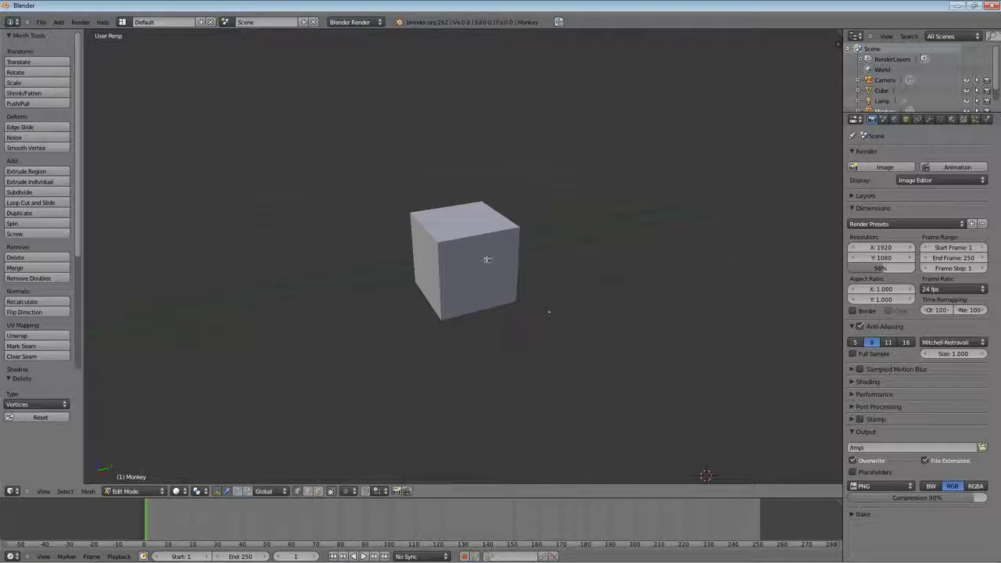
pyautogui.scroll(-1, 470, 277)
pyautogui.scroll(-1, 471, 277)
pyautogui.scroll(1, 468, 282)
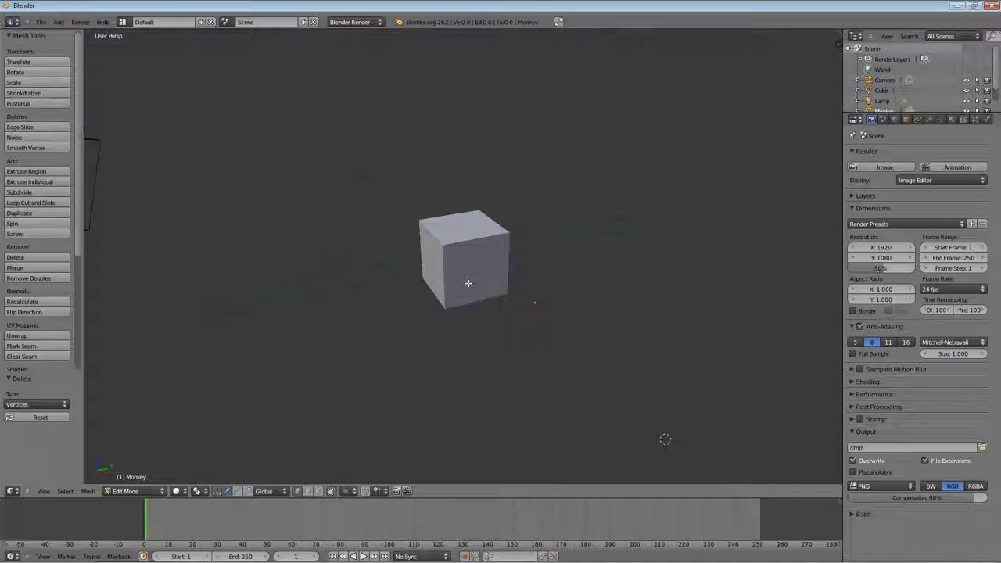
# - Place the 3D cursor on the cube's front, leave the monkey's Edit Mode and select the cube in Object Mode
pyautogui.click(468, 283)
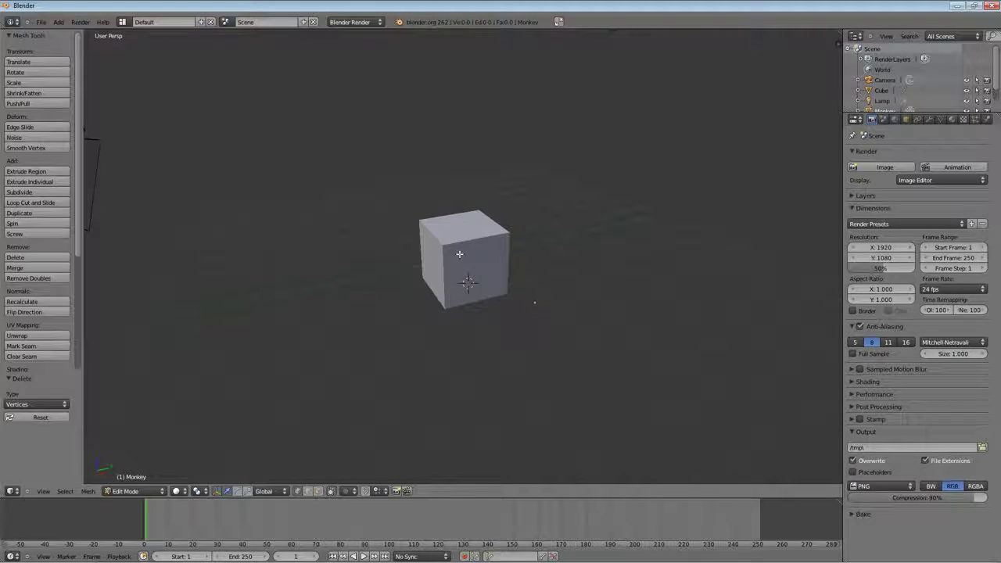
pyautogui.press('Tab')
pyautogui.press('Tab')
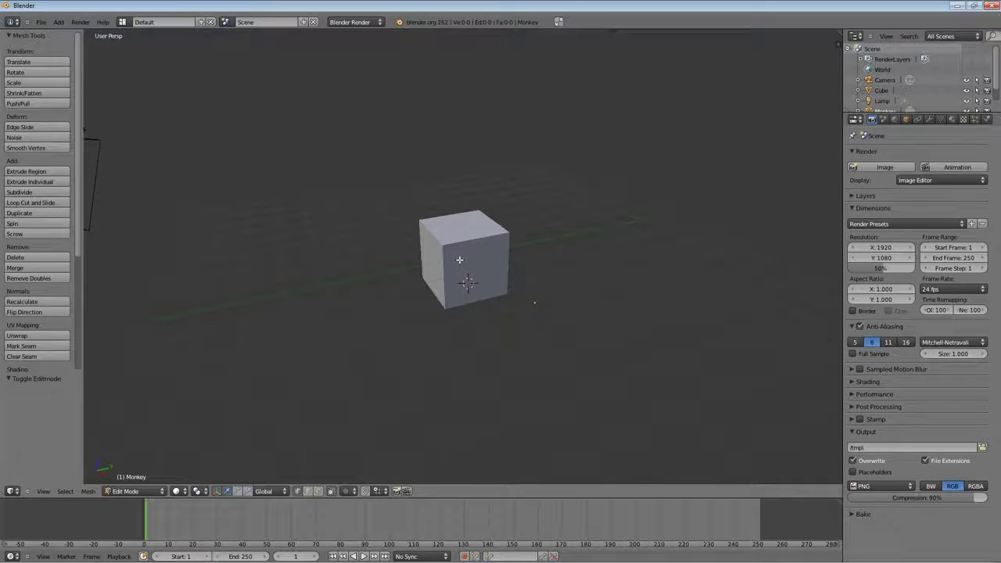
pyautogui.press('Tab')
pyautogui.rightClick(462, 260)
pyautogui.press('Tab')
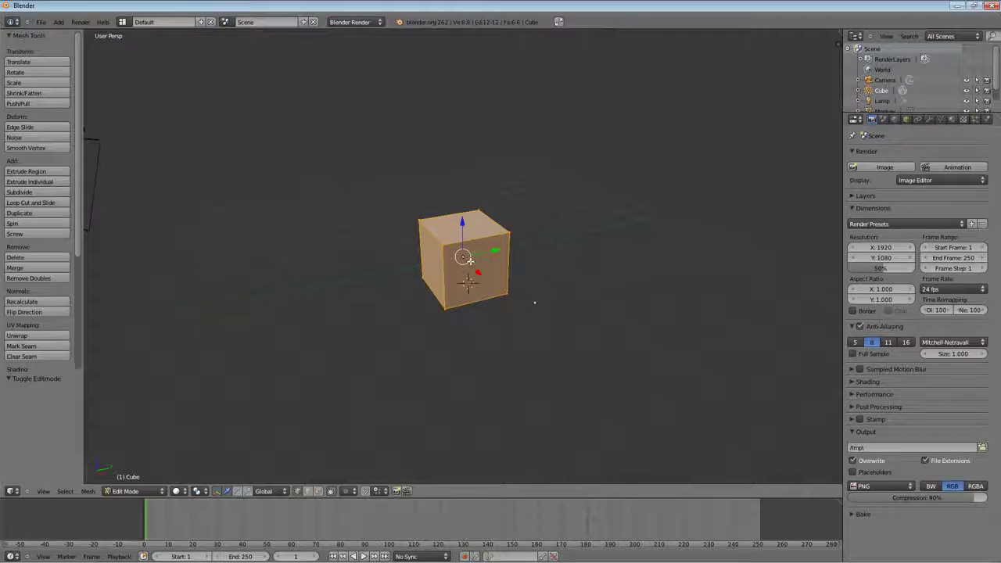
pyautogui.press('Tab')
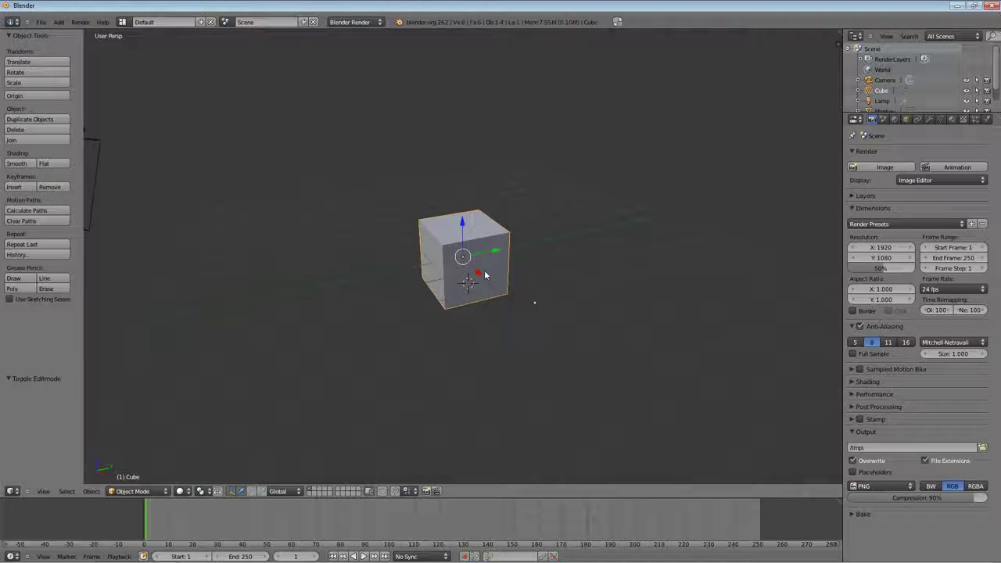
# - Set up the cube for editing in the right view, with the manipulator hidden and selection no longer limited to visible vertices
pyautogui.scroll(-1, 492, 278)
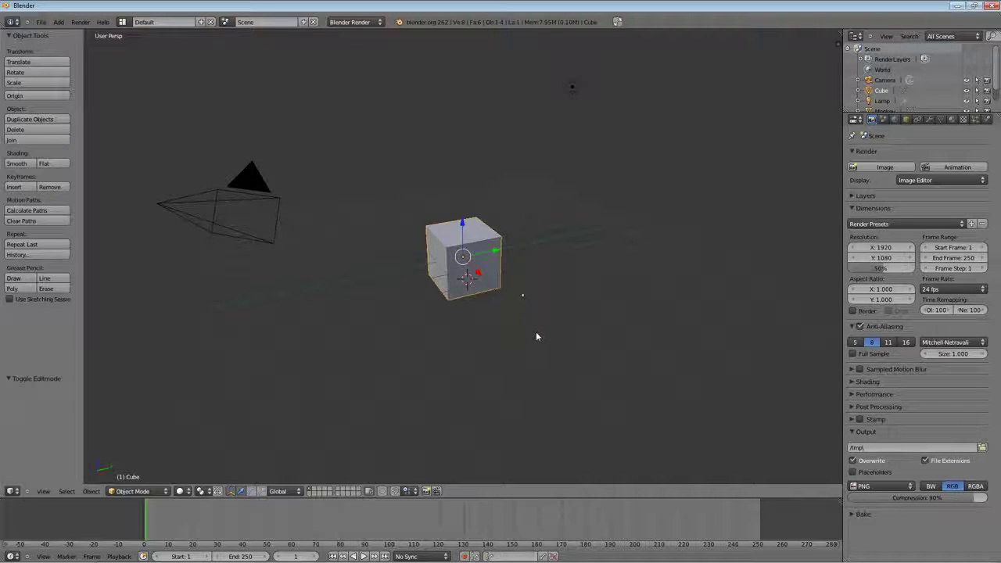
pyautogui.scroll(3, 537, 335)
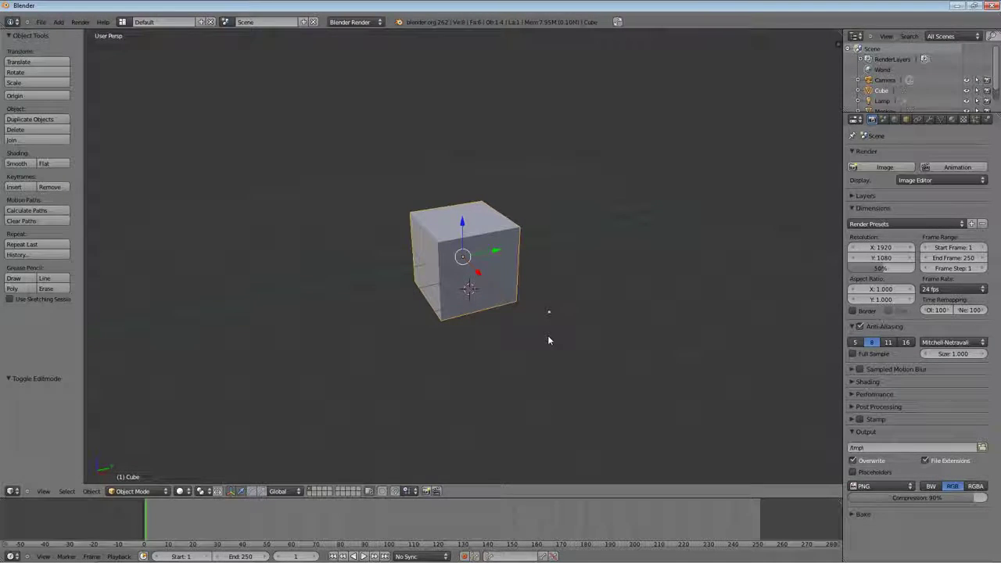
pyautogui.press('KP_3')
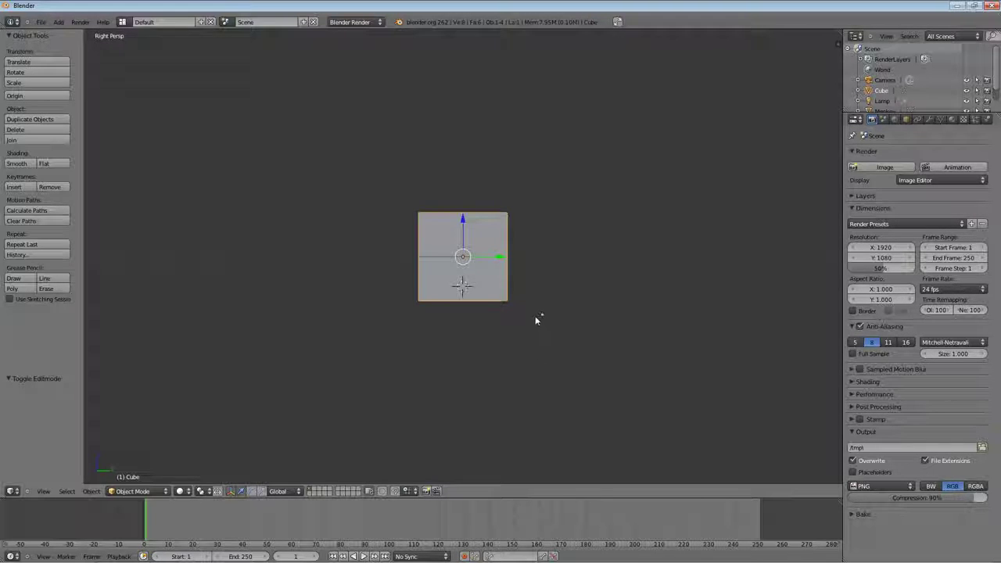
pyautogui.scroll(5, 535, 316)
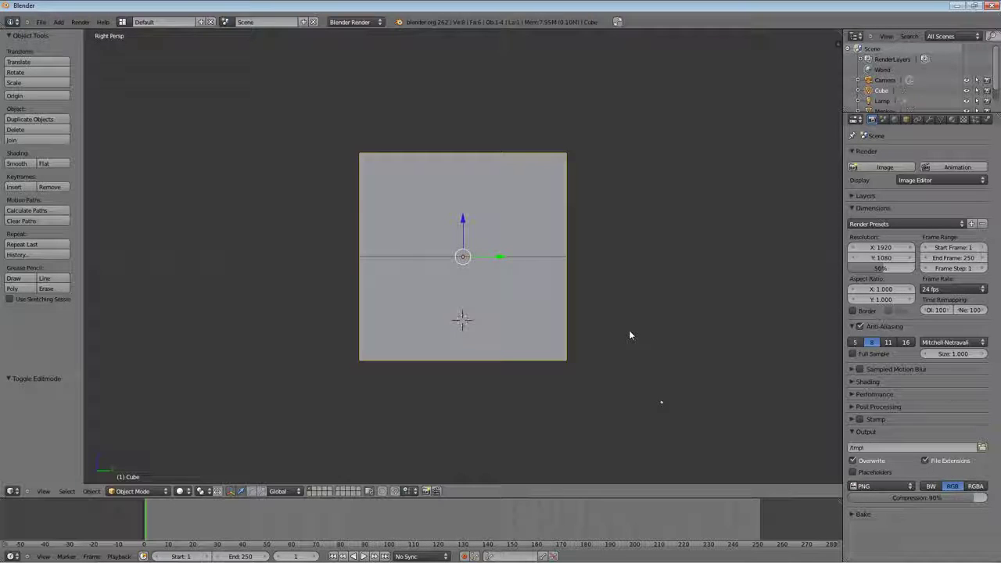
pyautogui.press('Tab')
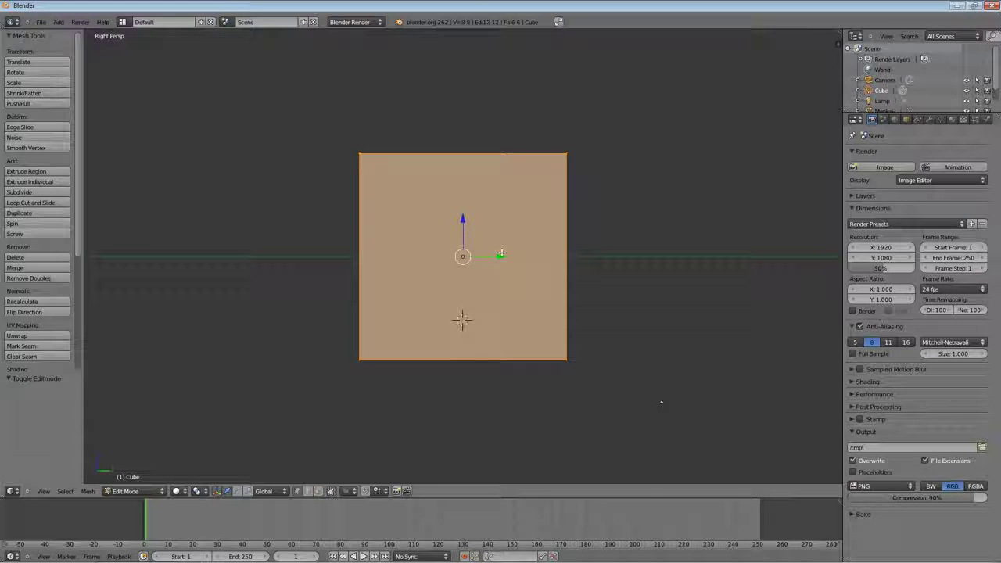
pyautogui.hotkey('ctrl', 'space')
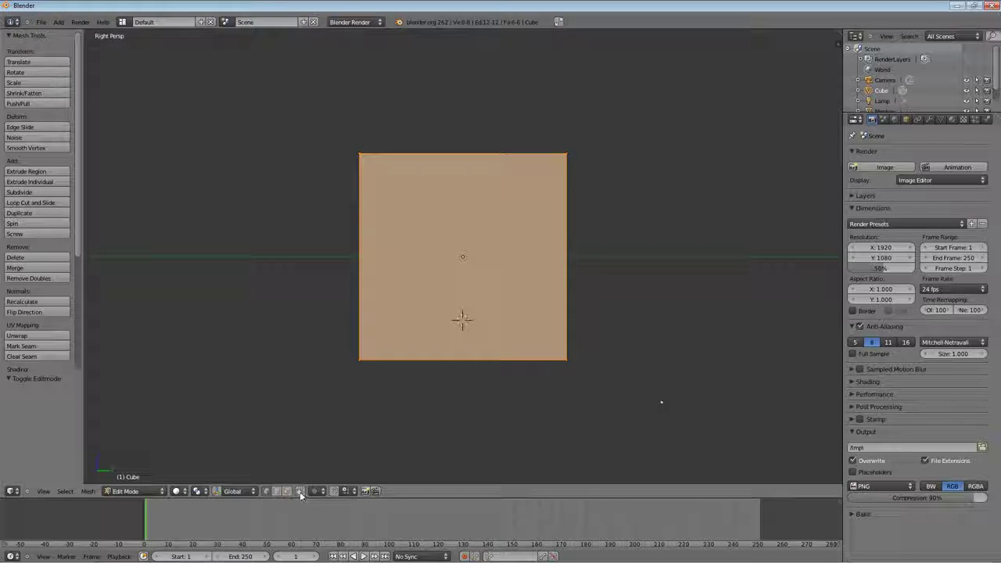
pyautogui.click(301, 491)
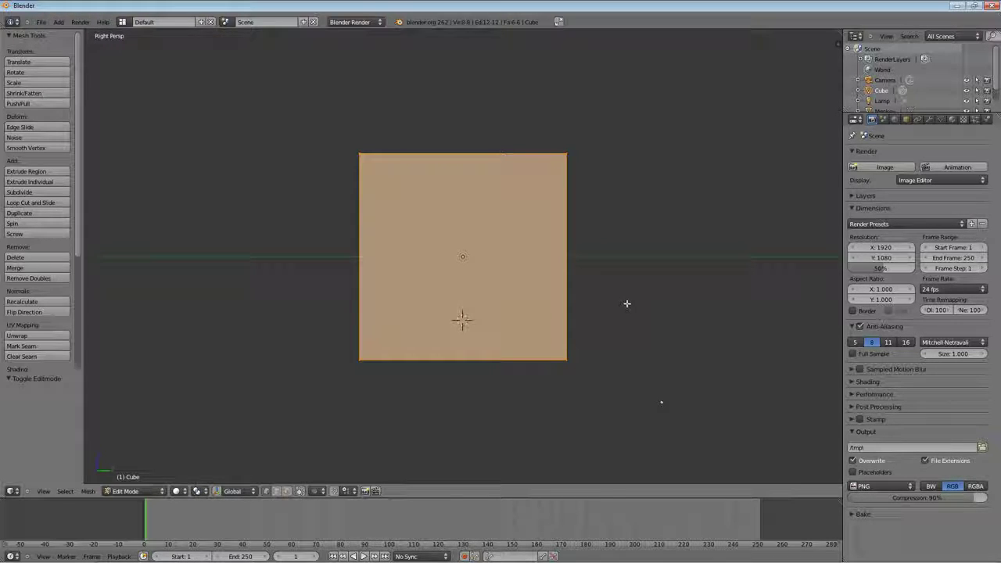
# - Select only the cube's four top vertices and lower them about 0.668 units along Z
pyautogui.press('a')
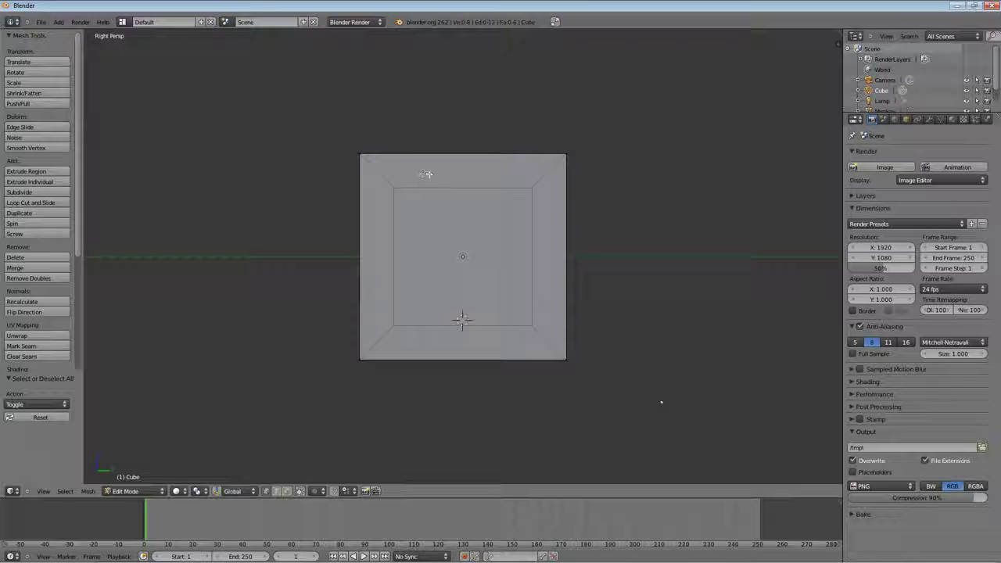
pyautogui.rightClick(360, 154)
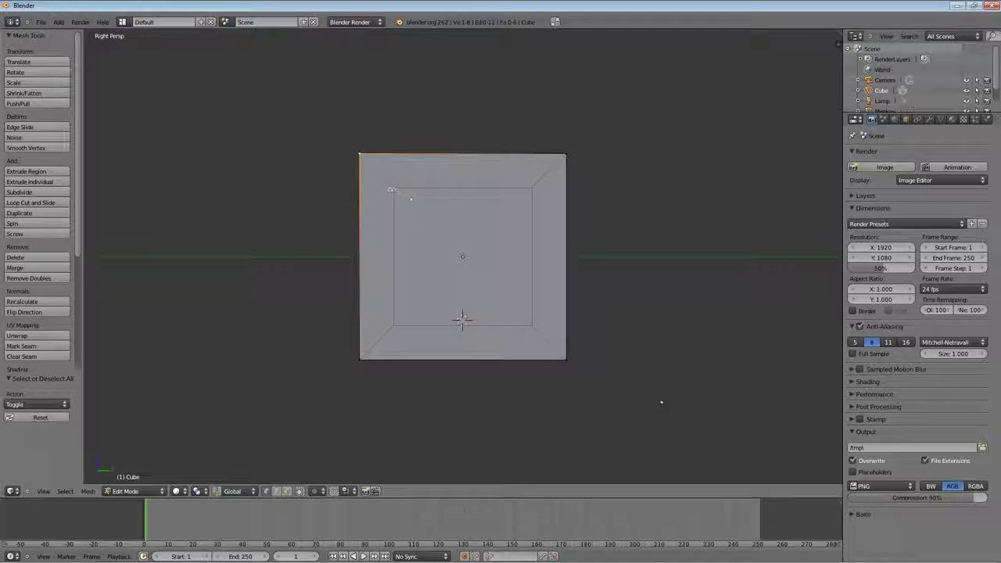
pyautogui.keyDown('shift'); pyautogui.rightClick(394, 189); pyautogui.keyUp('shift')
pyautogui.keyDown('shift'); pyautogui.rightClick(530, 189); pyautogui.keyUp('shift')
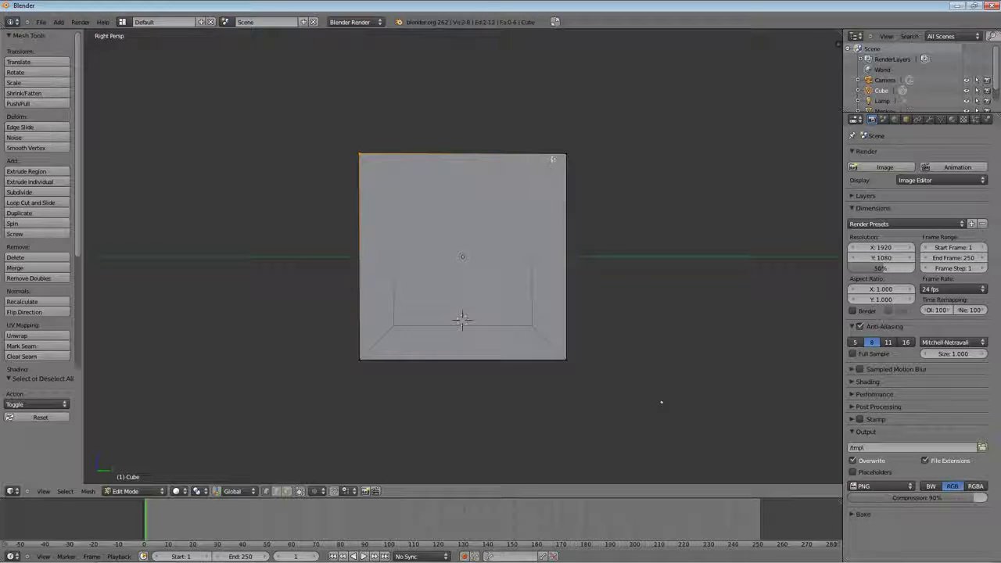
pyautogui.keyDown('shift'); pyautogui.rightClick(565, 155); pyautogui.keyUp('shift')
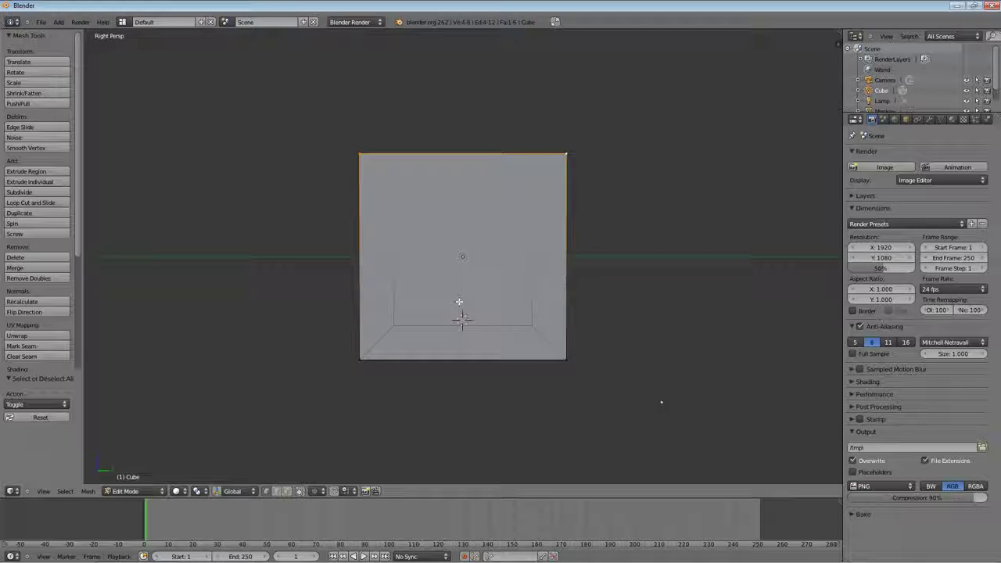
pyautogui.press('g')
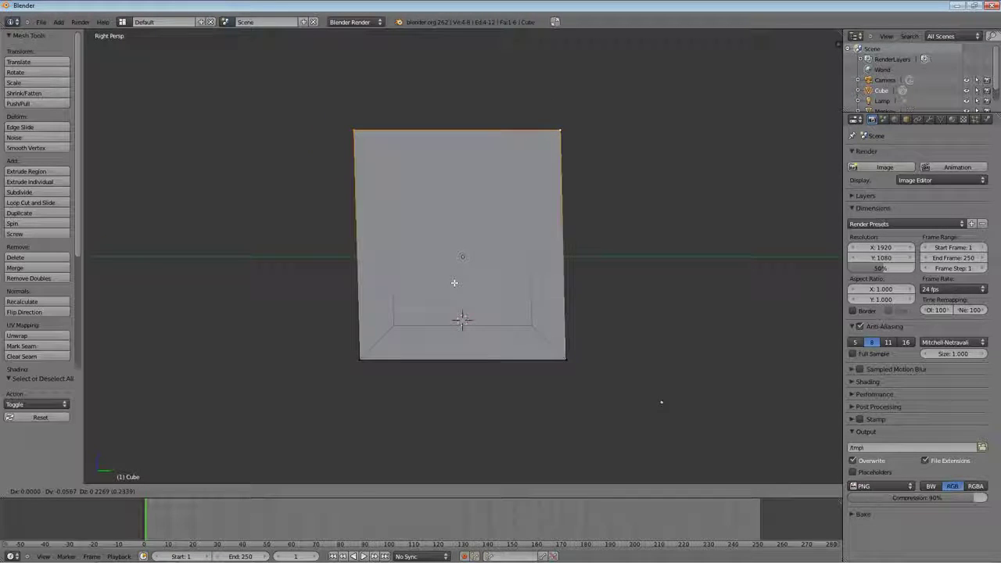
pyautogui.press('z')
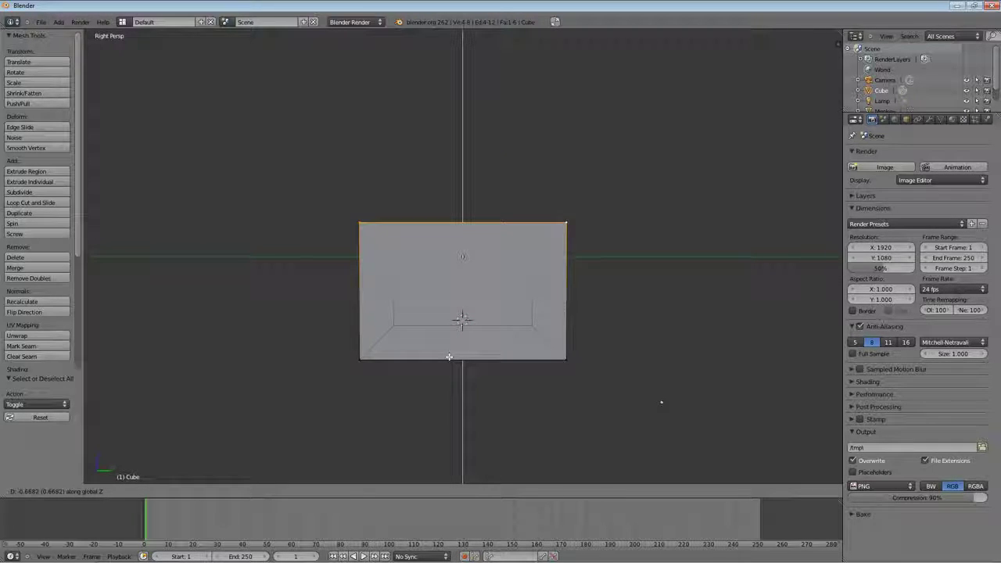
pyautogui.click(449, 358)
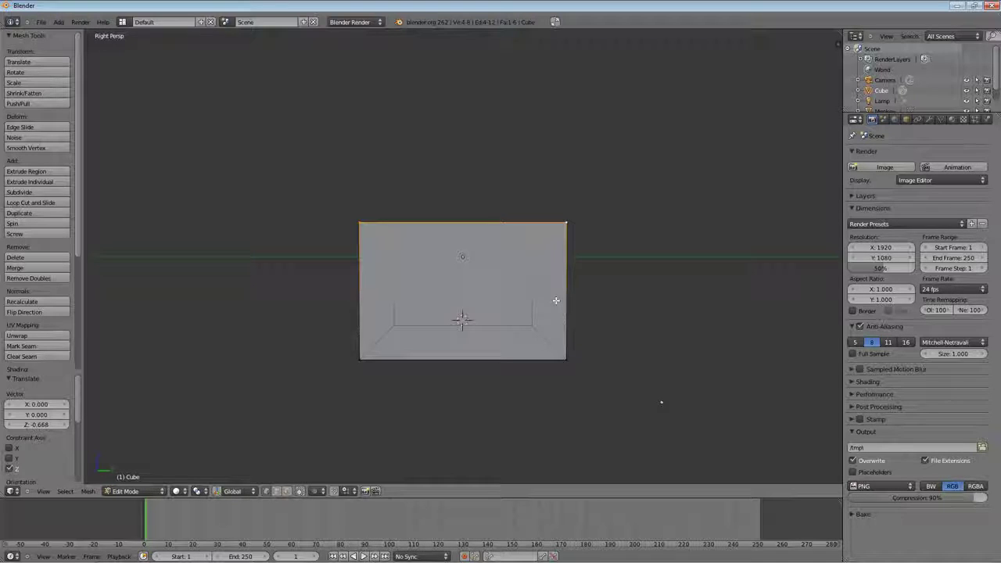
# - Extrude the cube's top face upward about 1.015 units and return to the right view
pyautogui.press('e')
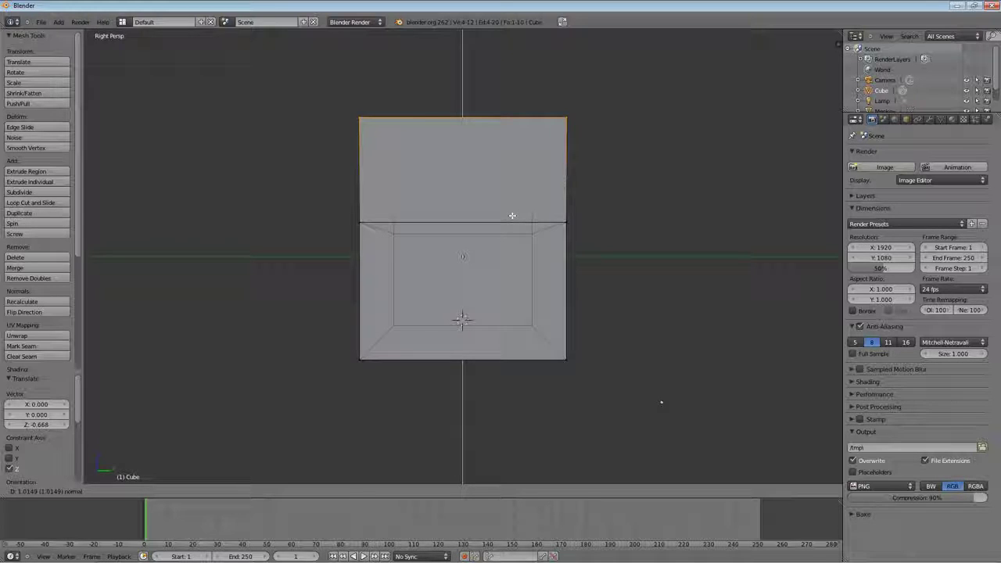
pyautogui.click(513, 216)
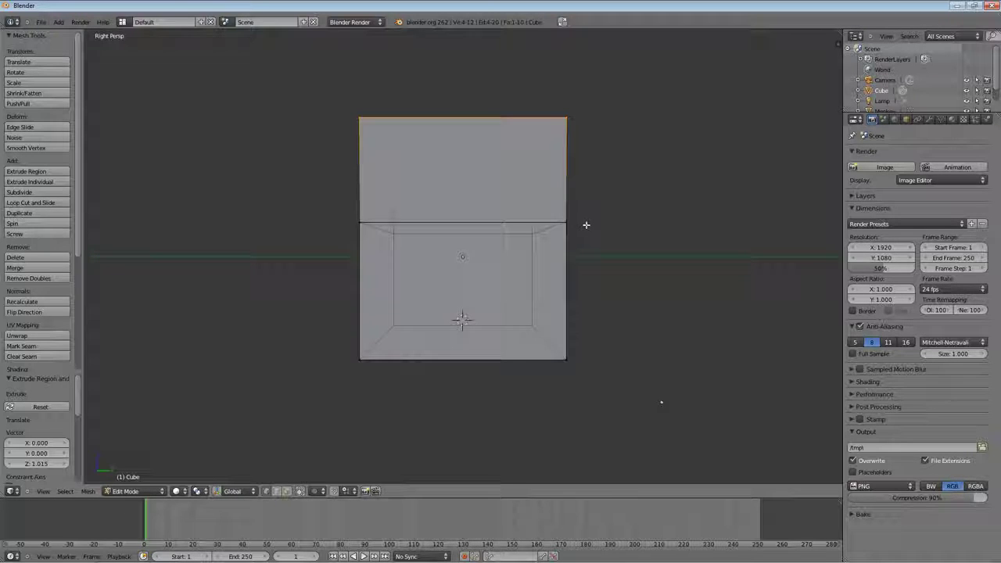
pyautogui.moveTo(587, 187)
pyautogui.mouseDown(button='middle')
pyautogui.moveTo(590, 217)
pyautogui.moveTo(585, 197)
pyautogui.mouseUp(button='middle')
pyautogui.press('KP_3')
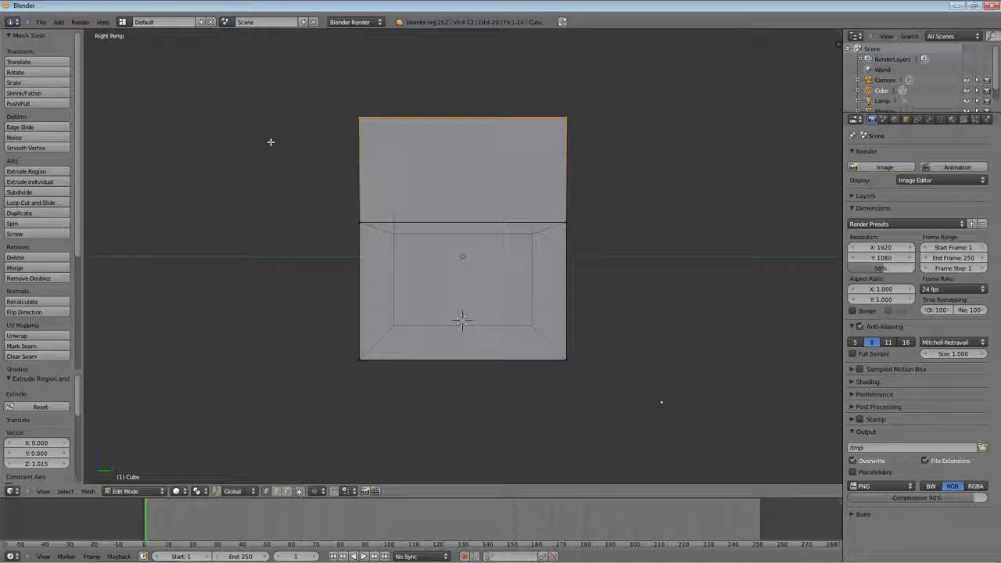
# - Merge the four selected top vertices at their center to form a pointed roof
pyautogui.press('w')
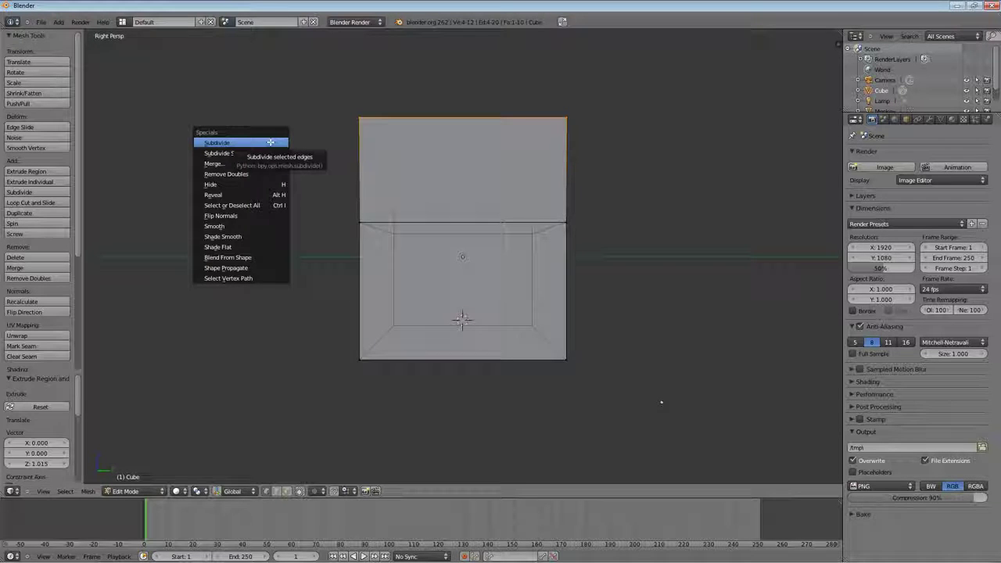
pyautogui.click(230, 163)
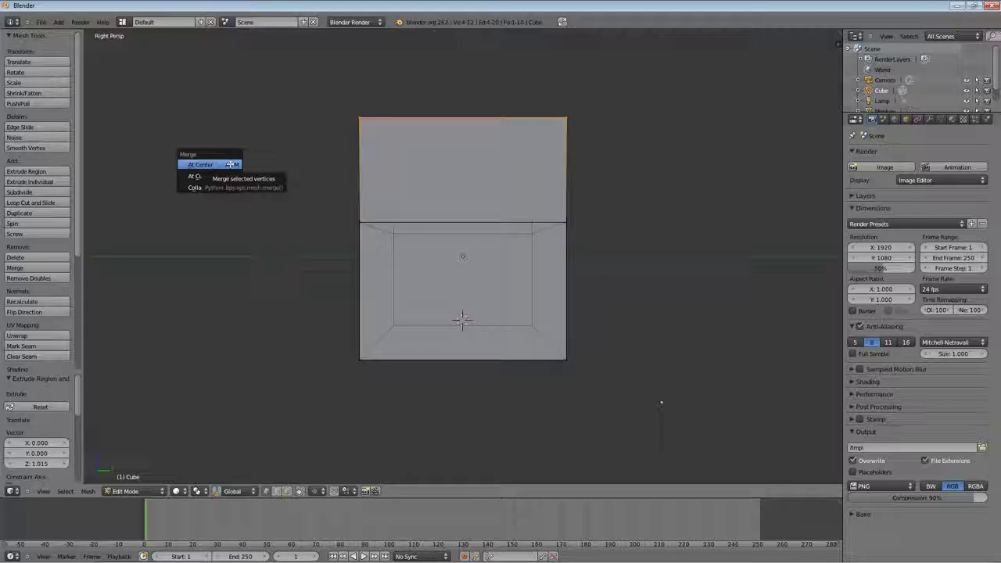
pyautogui.click(230, 164)
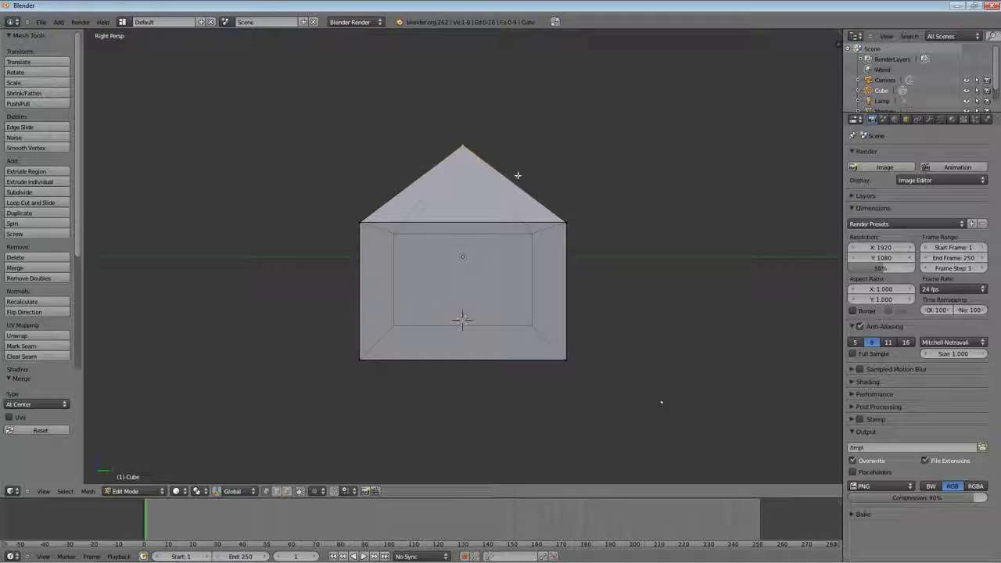
# - Raise the roof's peak vertex about 0.111 units along Z
pyautogui.moveTo(559, 165); pyautogui.dragTo(400, 177, button='middle')
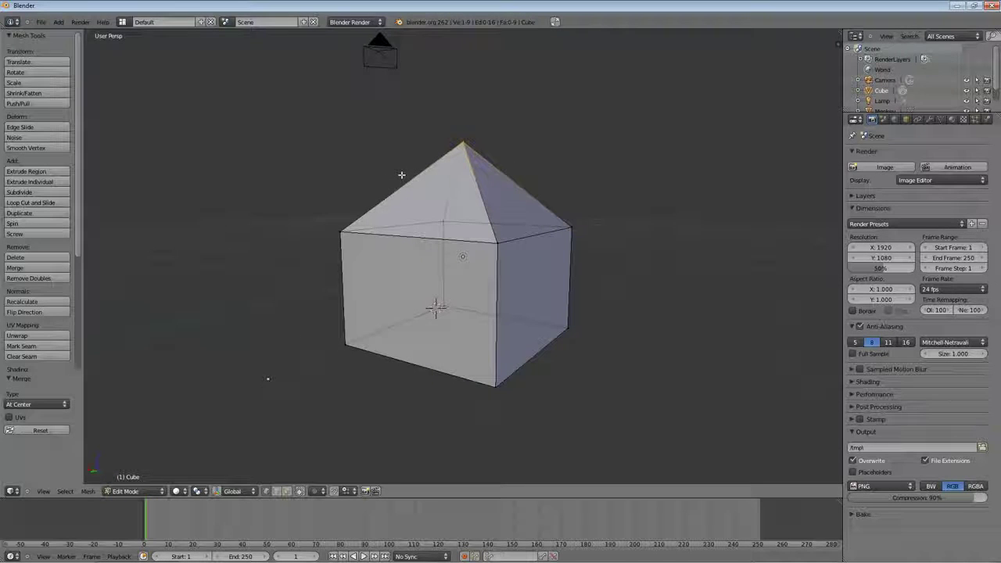
pyautogui.press('g')
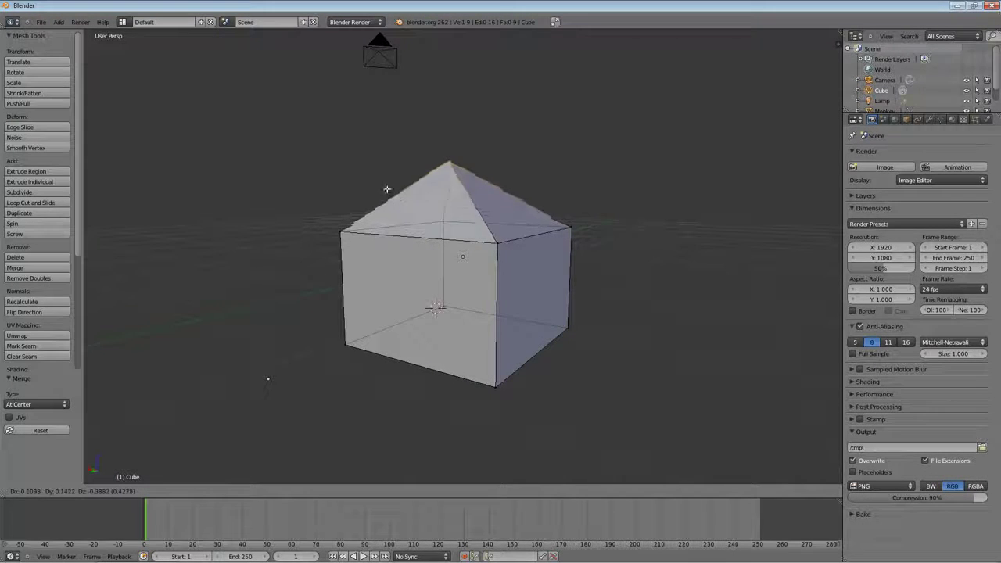
pyautogui.press('z')
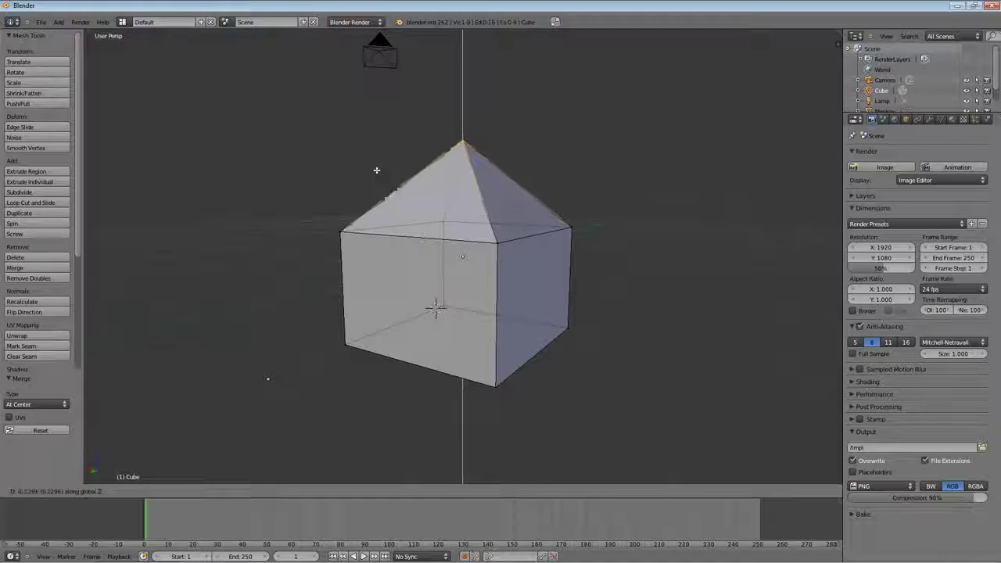
pyautogui.click(375, 165)
# - Select the whole house mesh and raise it about 0.956 units along Z
pyautogui.moveTo(336, 190); pyautogui.dragTo(451, 256, button='middle')
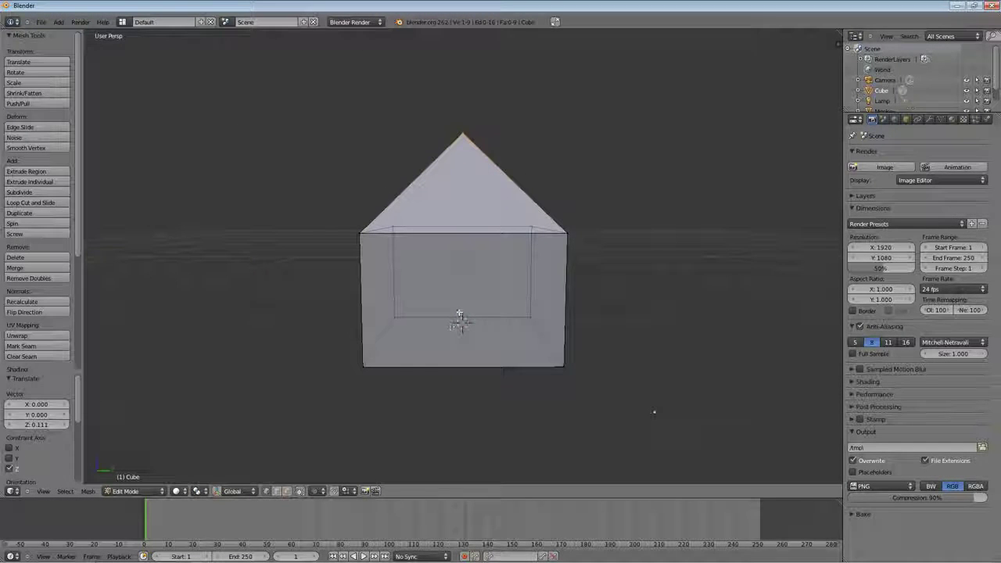
pyautogui.press('a')
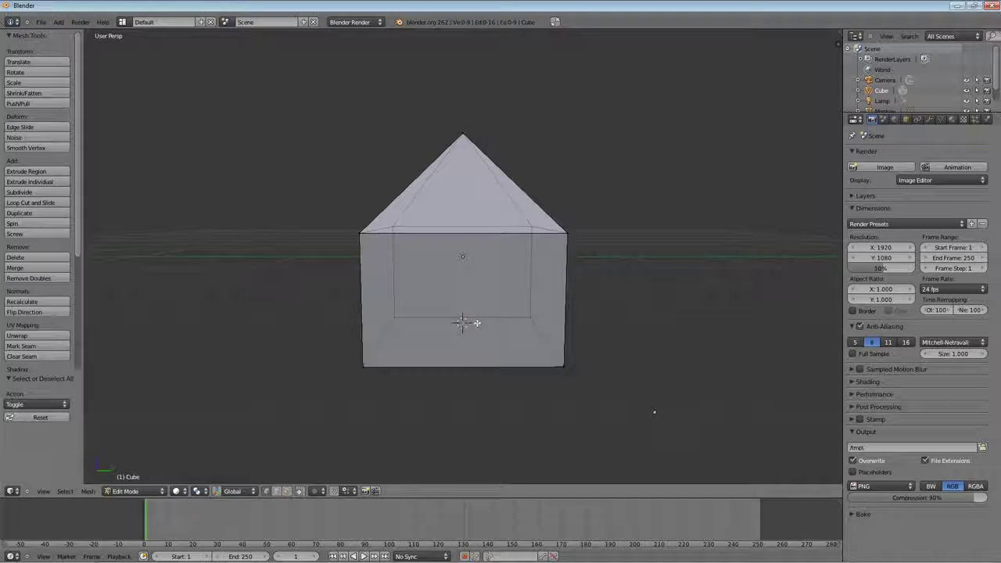
pyautogui.press('a')
pyautogui.press('g')
pyautogui.press('z')
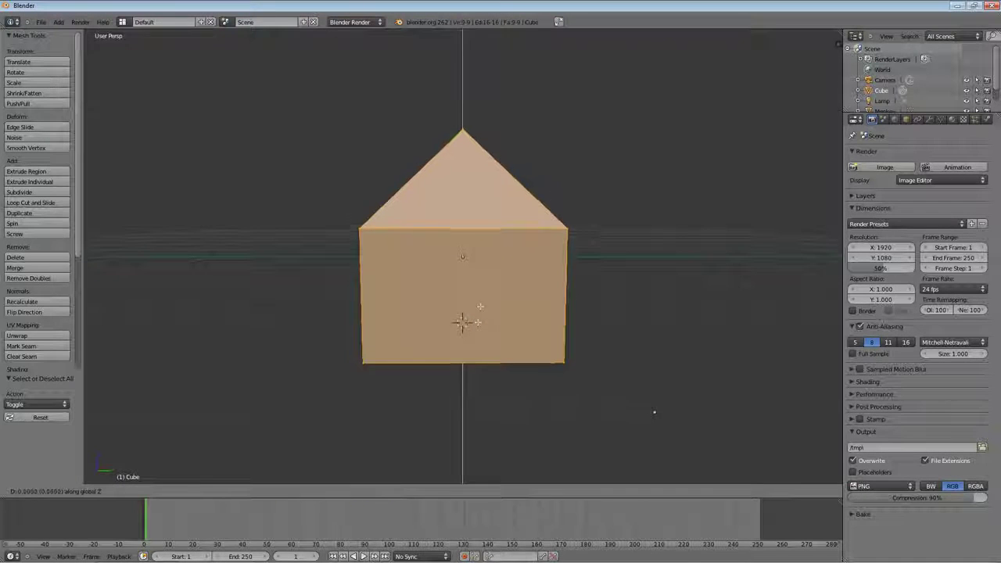
pyautogui.click(516, 308)
pyautogui.moveTo(515, 308)
pyautogui.mouseDown(button='middle')
pyautogui.moveTo(514, 292)
pyautogui.moveTo(514, 306)
pyautogui.mouseUp(button='middle')
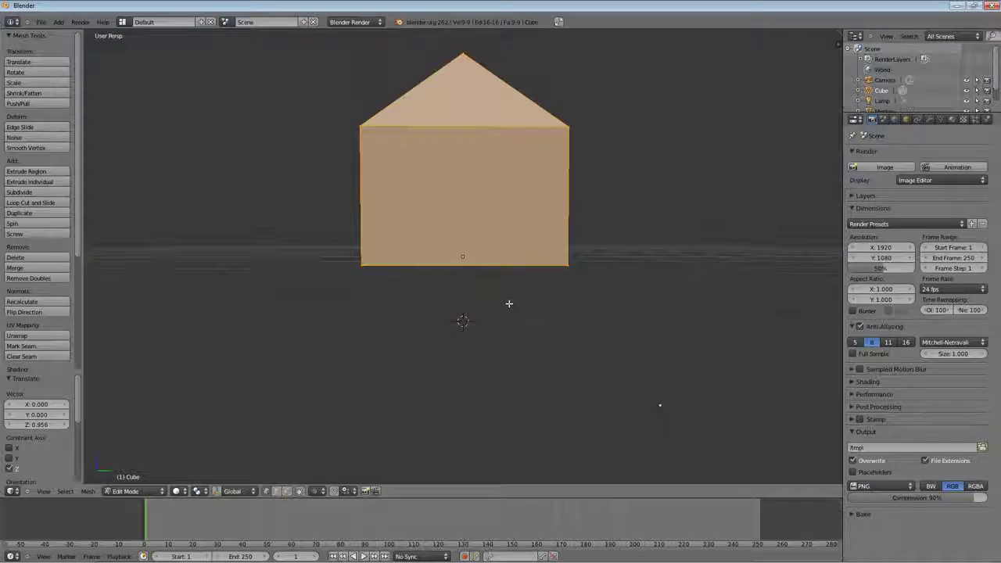
# - In the right view, raise the whole mesh about 0.057 units along Z to align its base with the grid line, and deselect everything
pyautogui.press('KP_3')
pyautogui.press('g')
pyautogui.press('z')
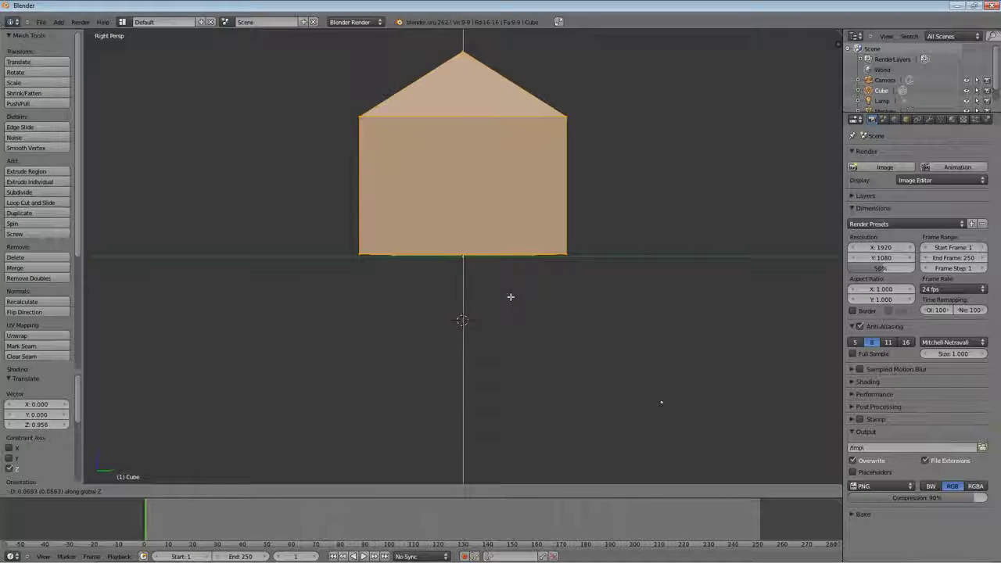
pyautogui.click(511, 297)
pyautogui.moveTo(588, 248); pyautogui.dragTo(540, 256, button='middle')
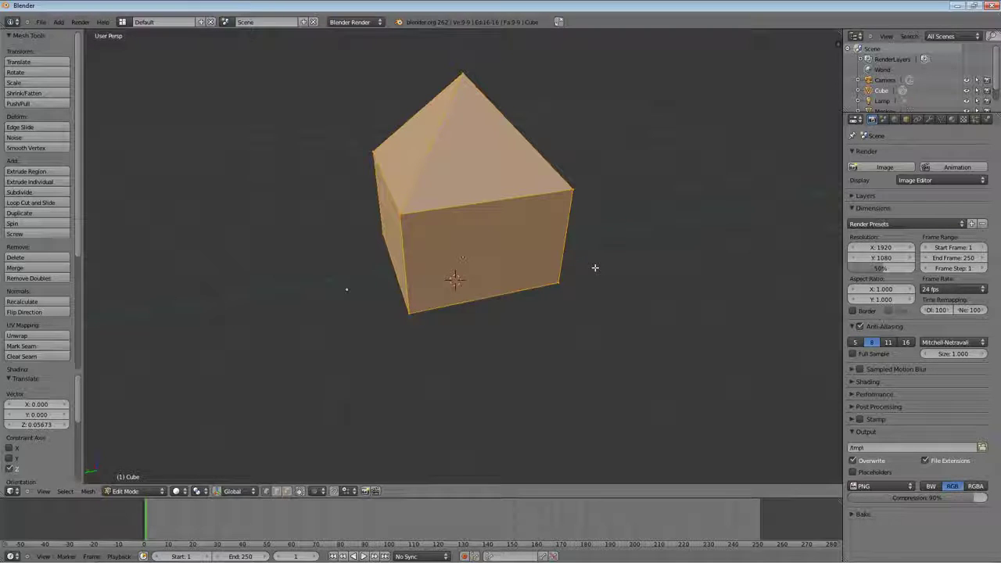
pyautogui.press('a')
pyautogui.moveTo(593, 270); pyautogui.dragTo(541, 261, button='middle')
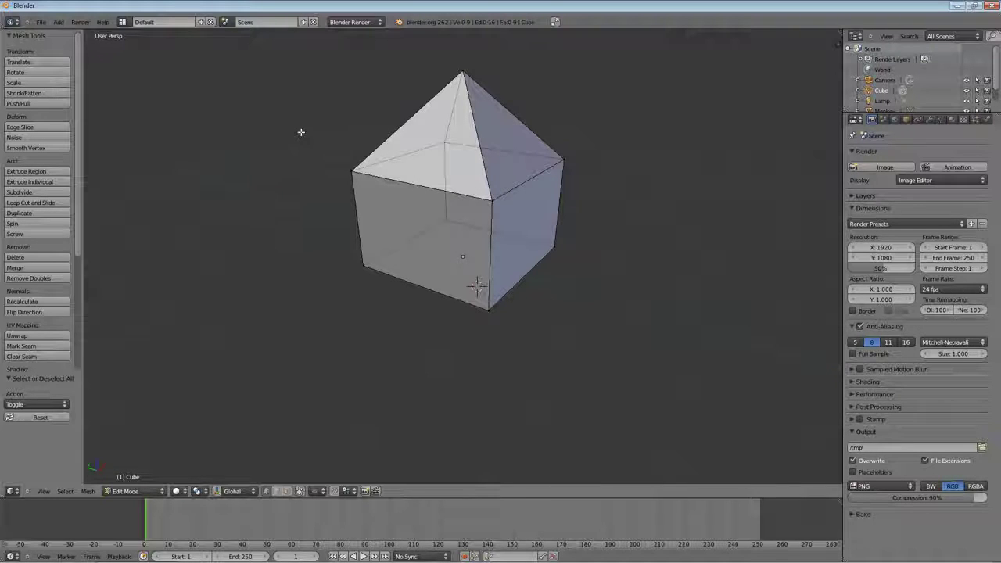
# - Save the scene as simplehouse.blend in the Desktop folder
pyautogui.click(42, 22)
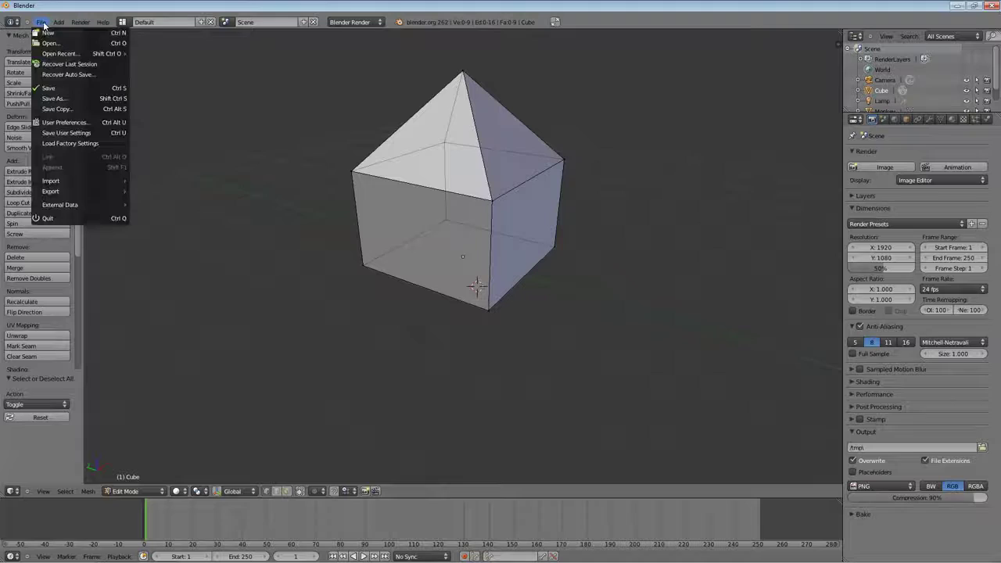
pyautogui.click(59, 101)
pyautogui.click(138, 71)
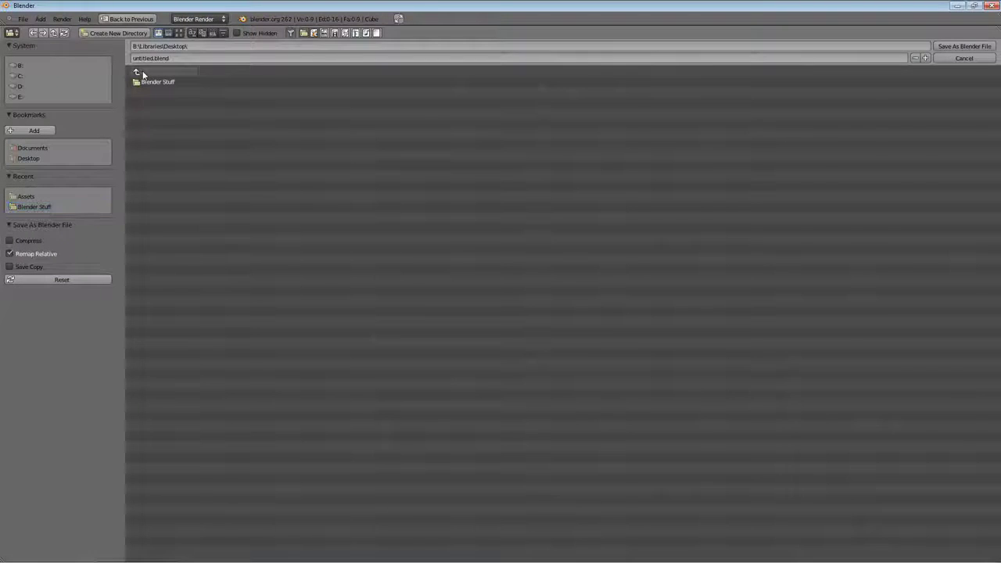
pyautogui.click(195, 47)
pyautogui.click(185, 59)
pyautogui.click(167, 60)
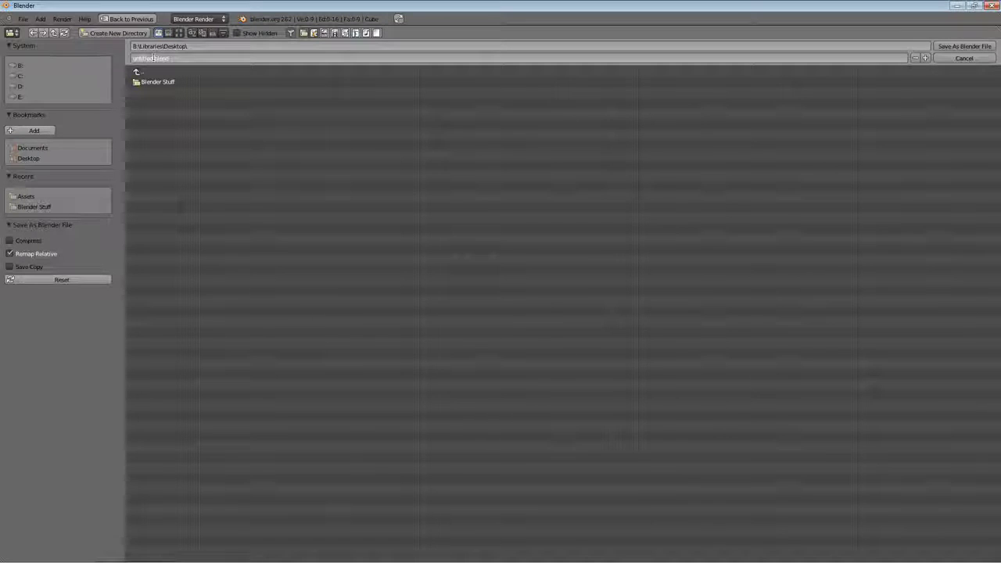
pyautogui.write('simplehouse')
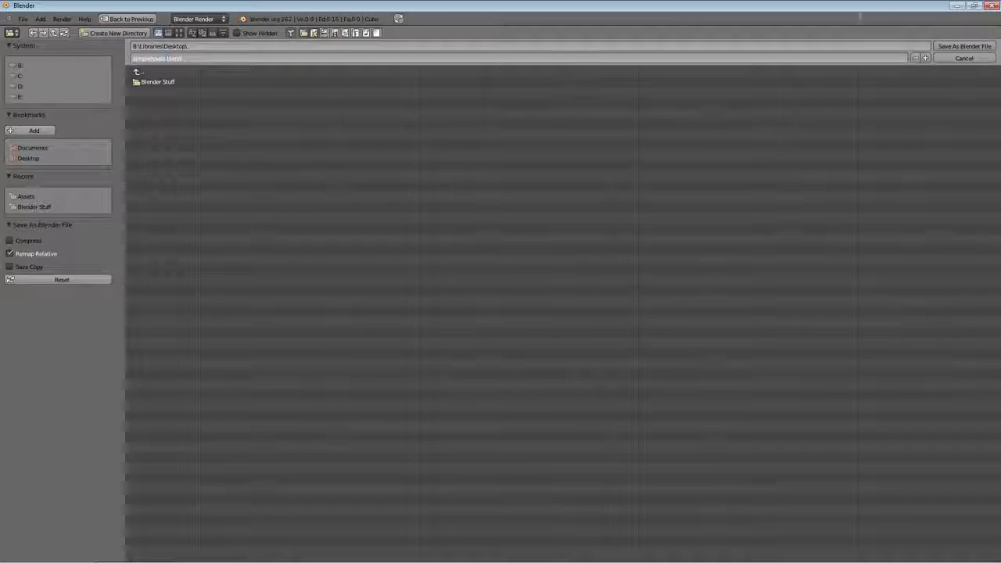
pyautogui.click(965, 47)
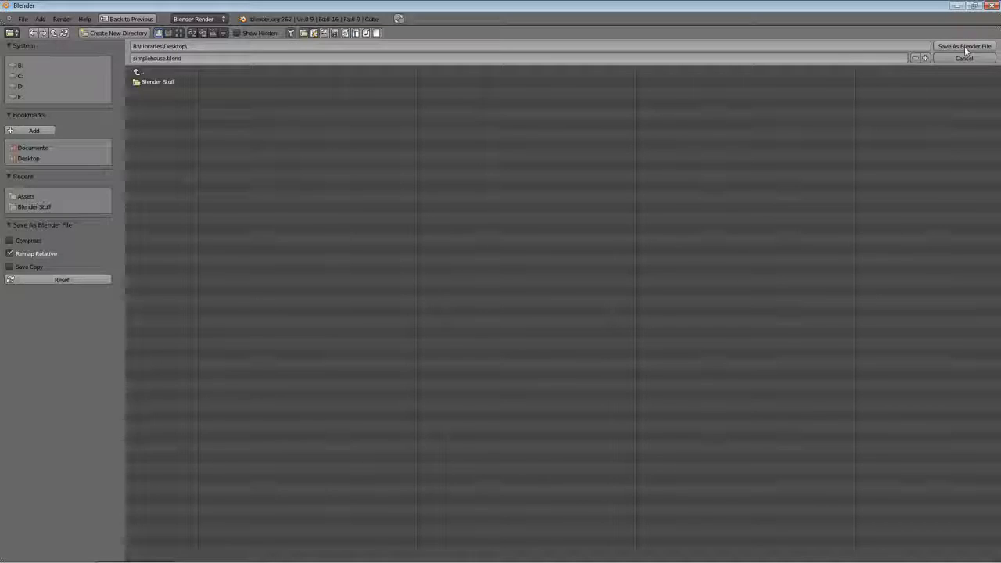
pyautogui.click(965, 47)
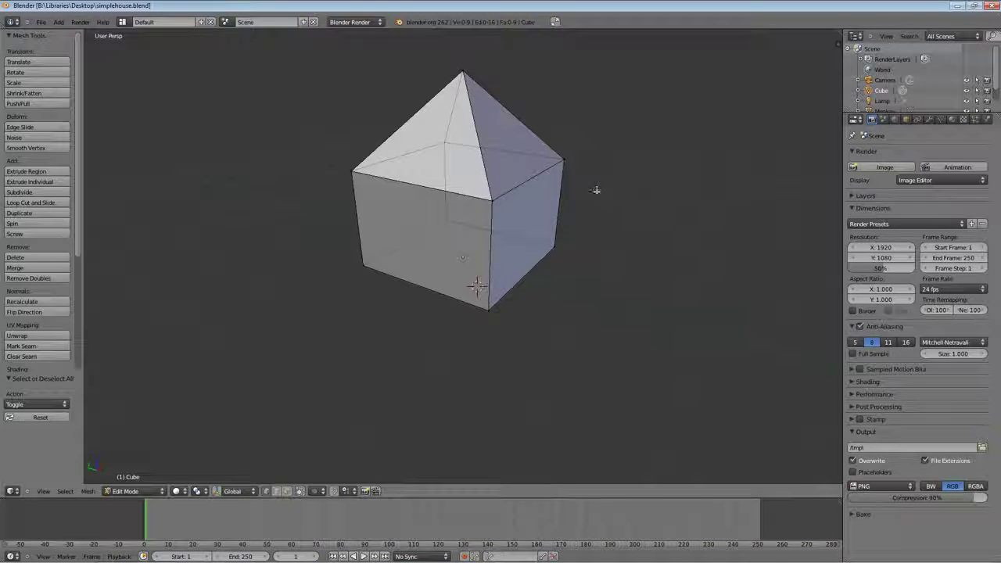
# - Render the house as a still image and return to the 3D view
pyautogui.moveTo(588, 201); pyautogui.dragTo(530, 213, button='middle')
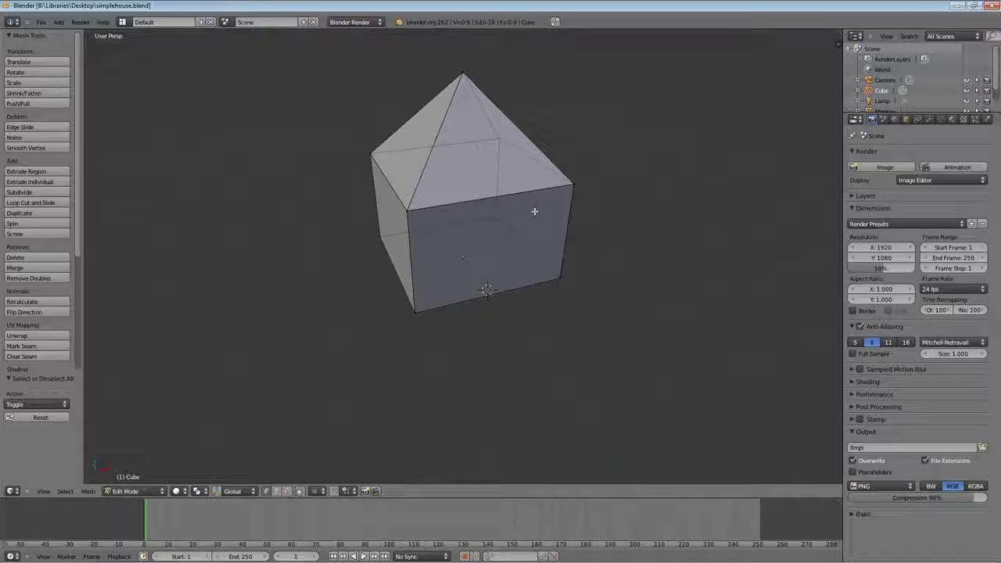
pyautogui.press('F12')
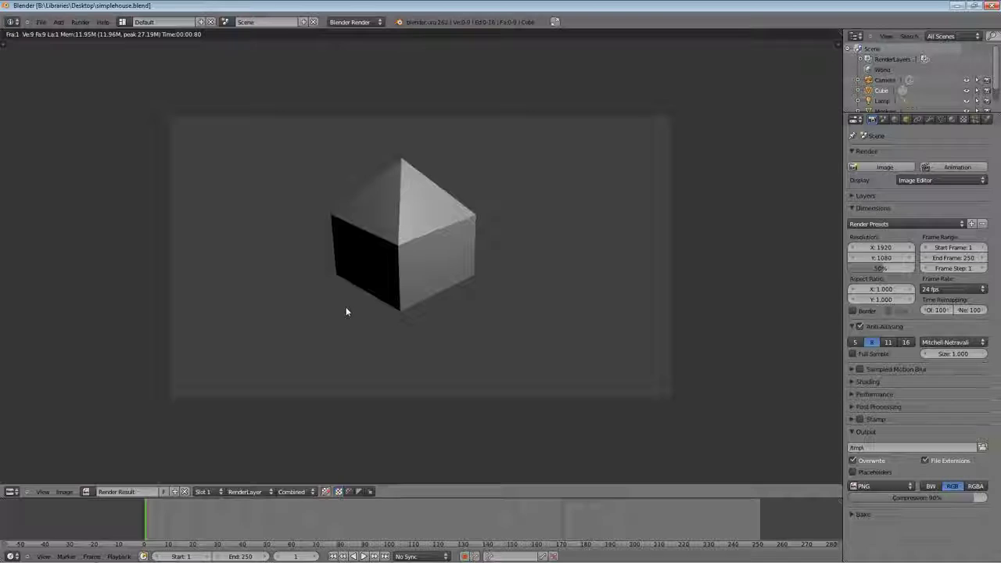
pyautogui.press('Escape')
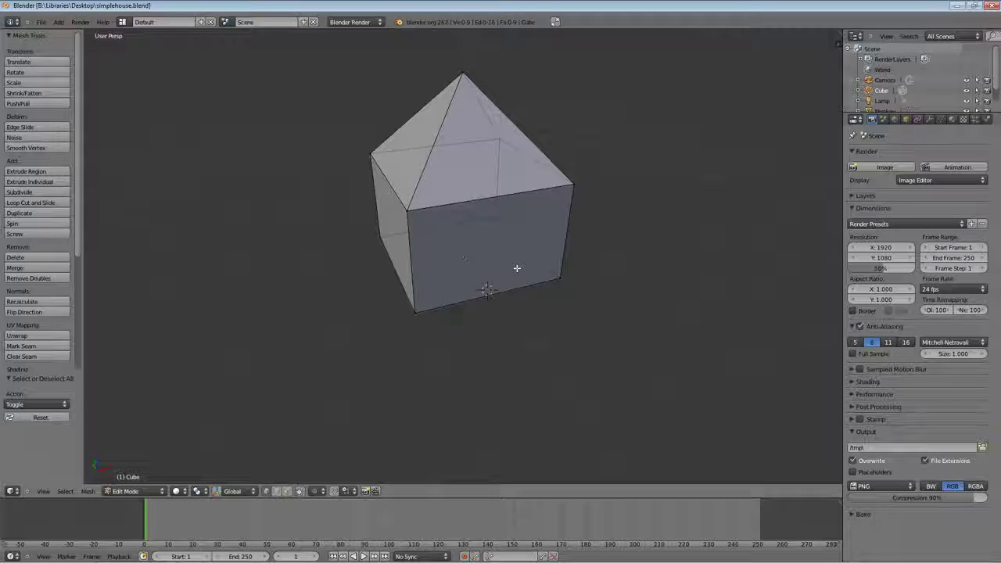
# - Compare the camera view with another render, and examine where the camera stands relative to the house
pyautogui.press('KP_0')
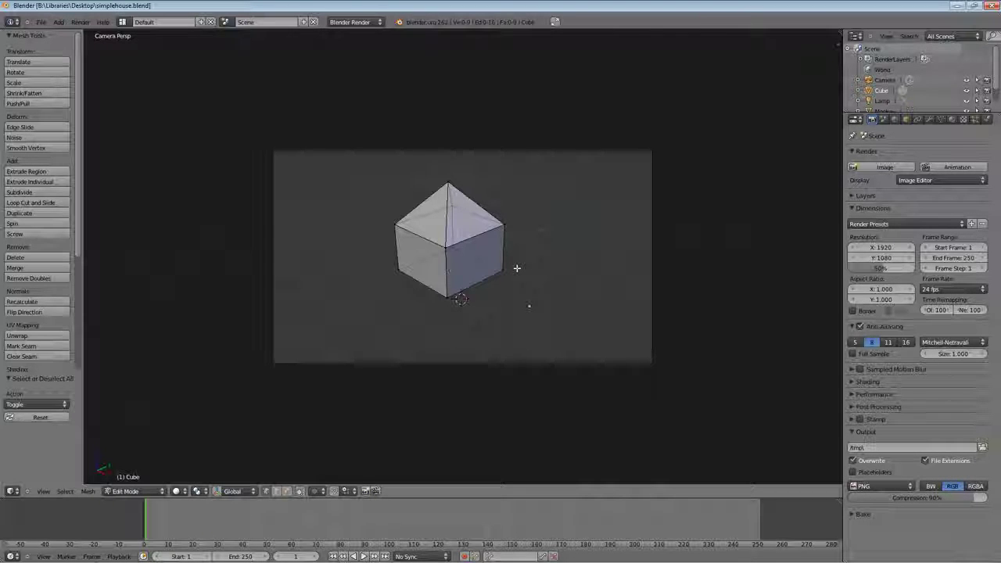
pyautogui.press('F12')
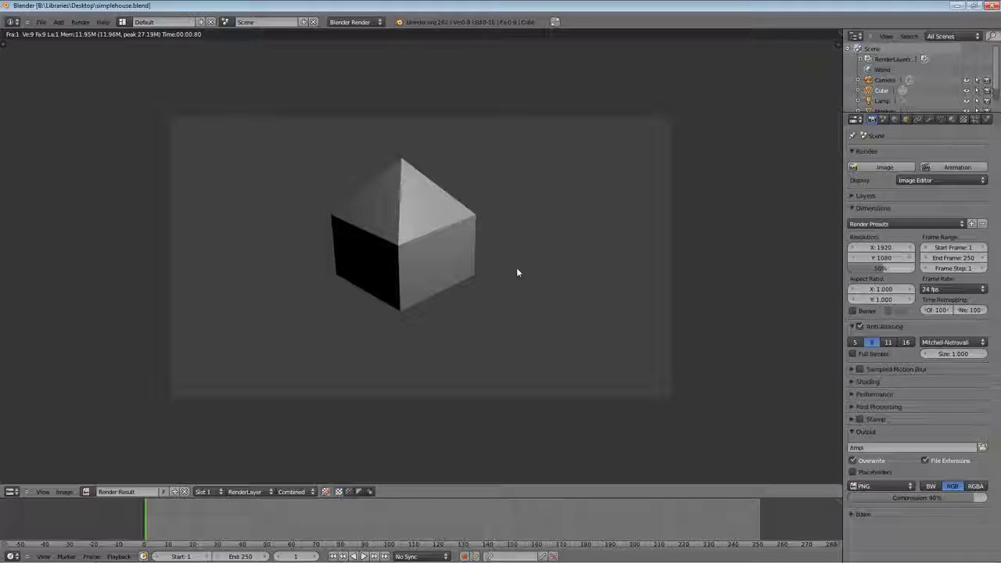
pyautogui.press('Escape')
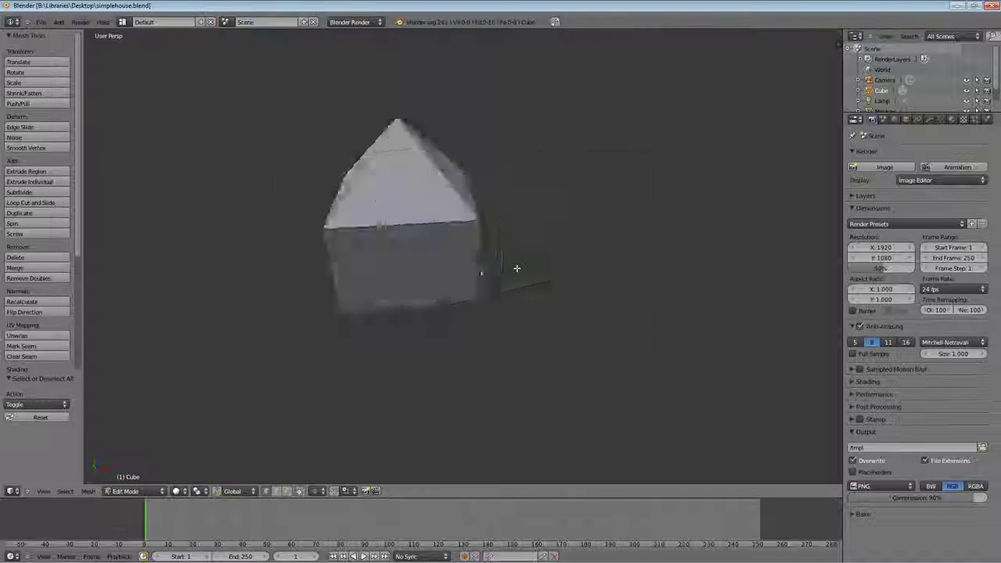
pyautogui.scroll(-4, 537, 258)
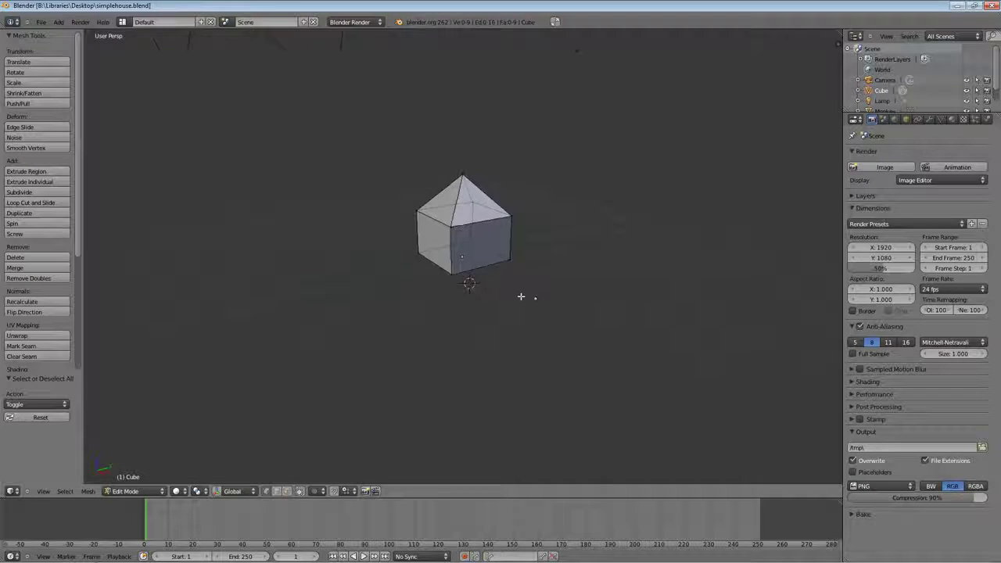
pyautogui.moveTo(521, 297); pyautogui.dragTo(175, 248, button='middle')
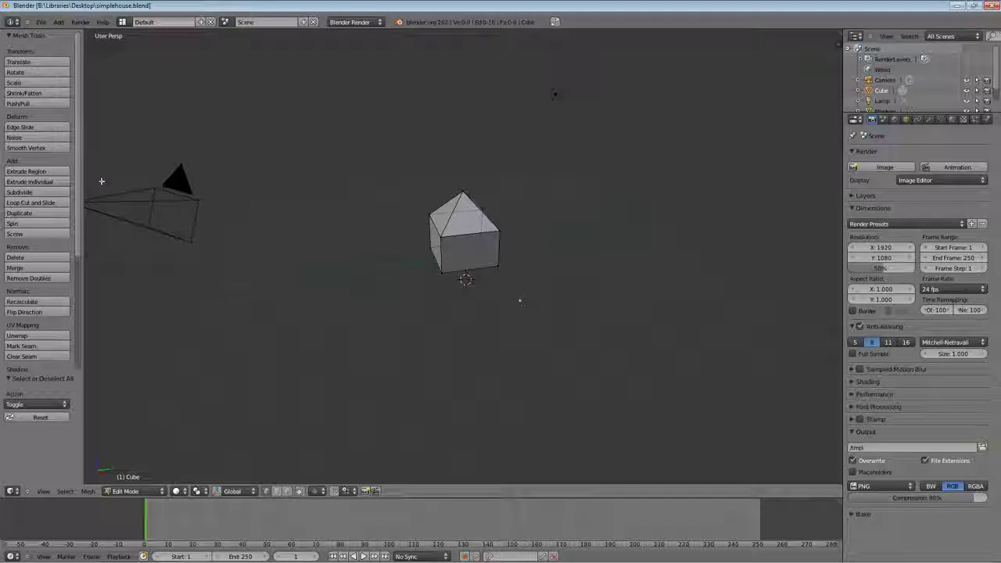